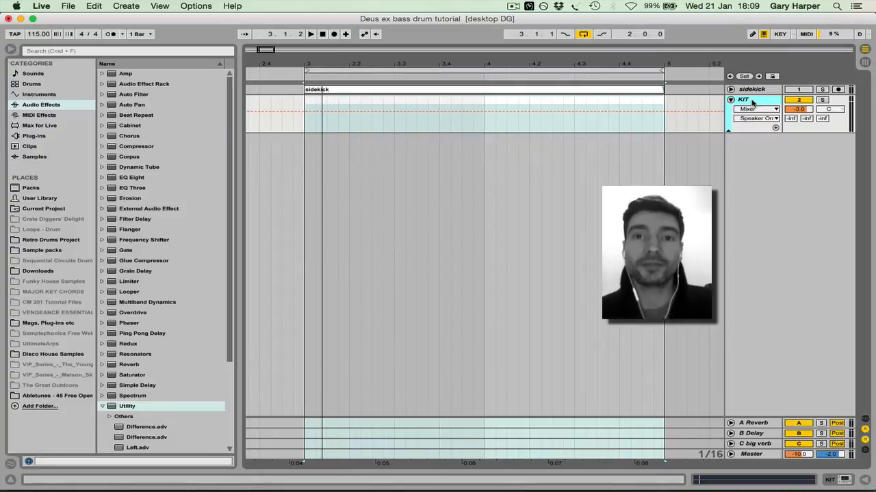
Add an Analog instrument on a new track below the KIT track and unfold the new track
key("space")
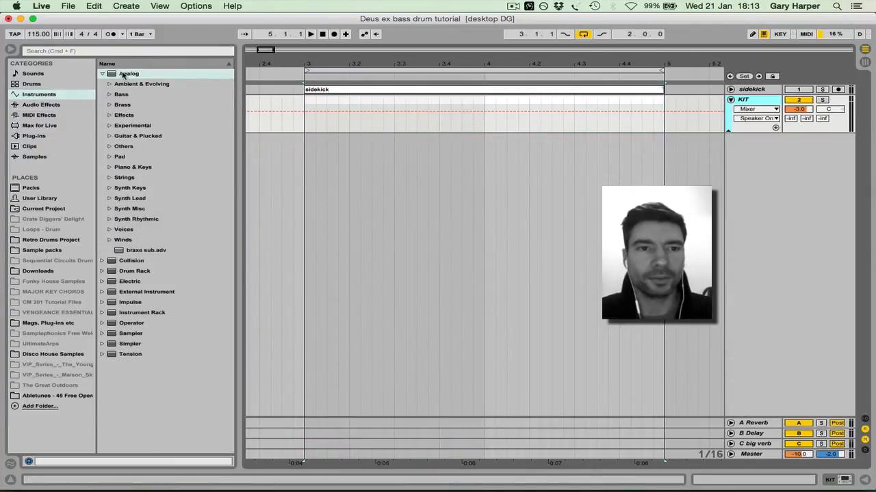
left_click_drag(123, 76, 251, 82)
left_click_drag(371, 173, 371, 176)
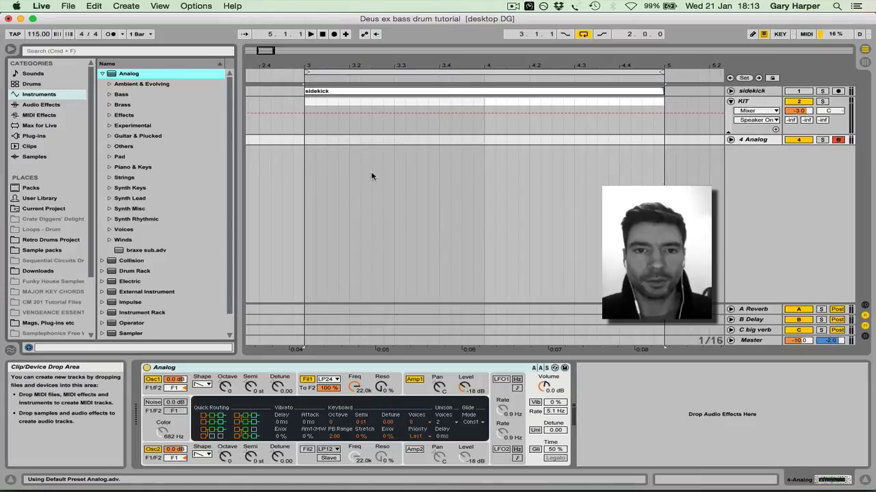
left_click(730, 140)
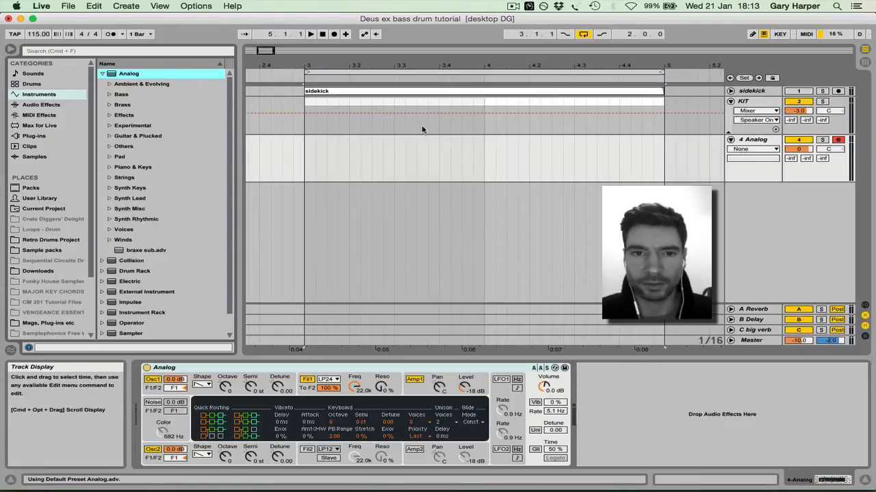
Create an empty two-bar MIDI clip from 3.1.1 to 5.1.1 on the Analog track and open it in an enlarged note editor
left_click_drag(303, 158, 321, 158)
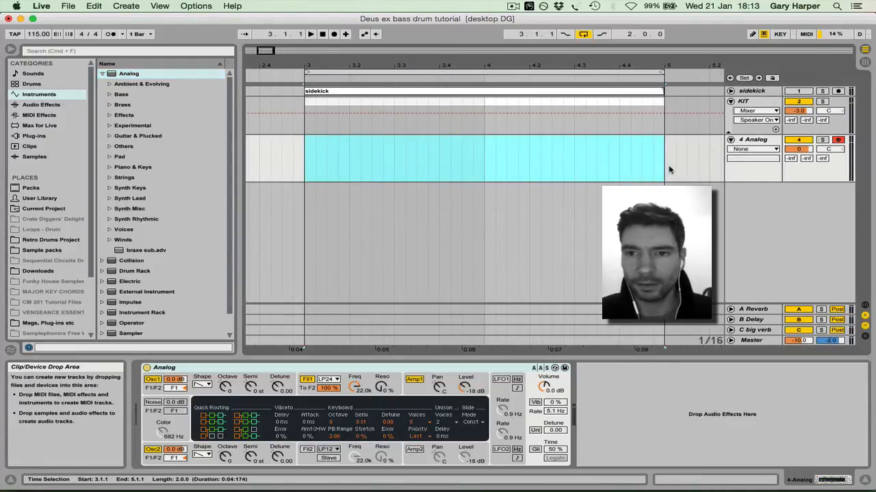
key("super+shift+m")
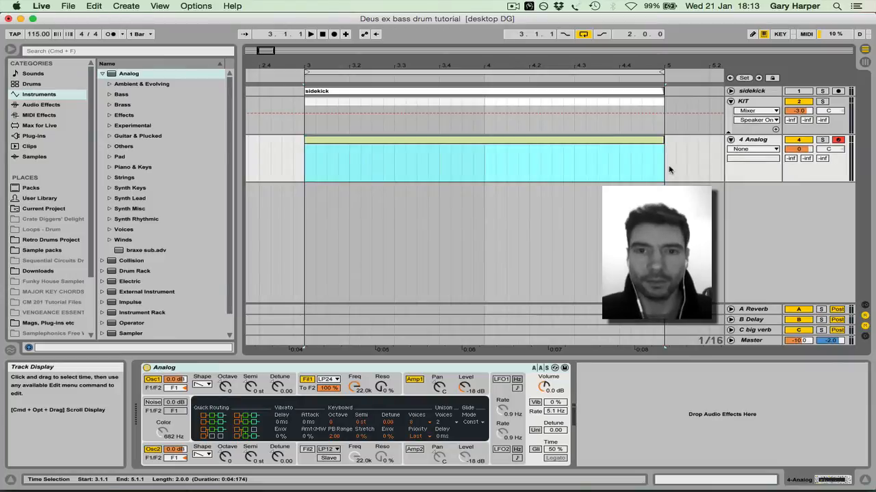
double_click(336, 141)
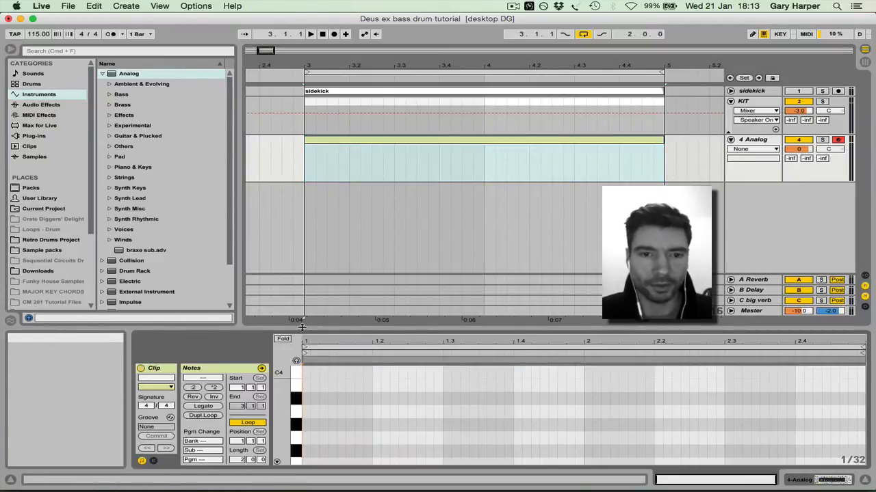
left_click_drag(301, 324, 299, 204)
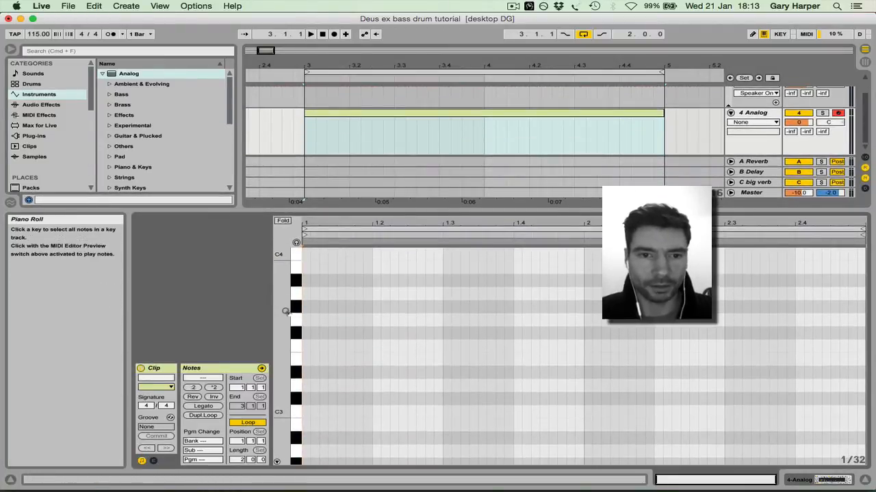
Insert a sixteenth-length C2 note at 1.1.1 in the new clip
scroll(286, 311, "down", 5)
scroll(286, 311, "down", 1)
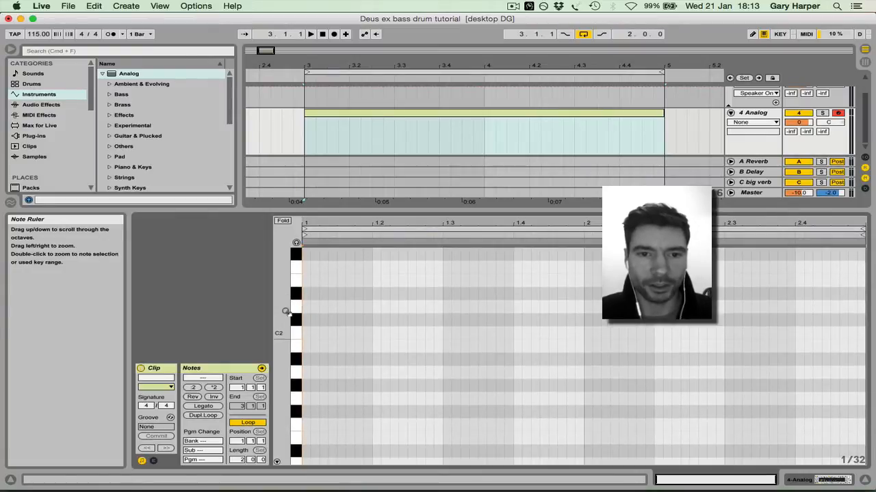
left_click(306, 334)
left_click_drag(306, 334, 326, 336)
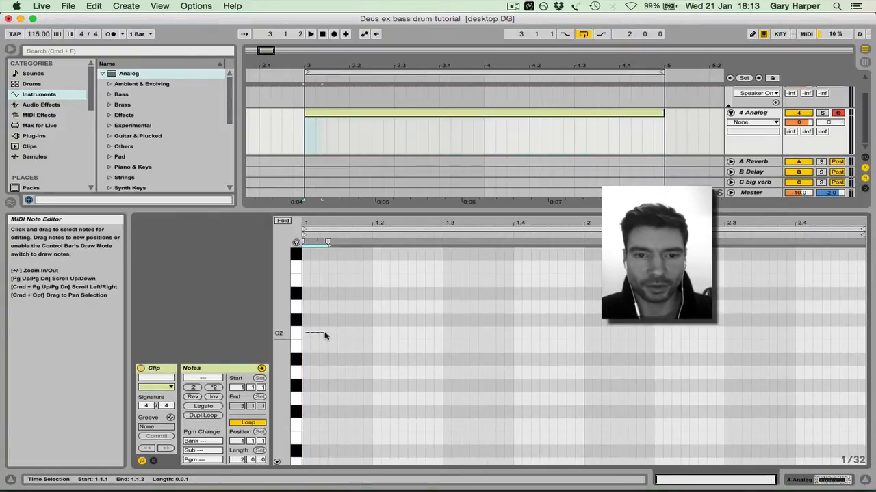
double_click(307, 334)
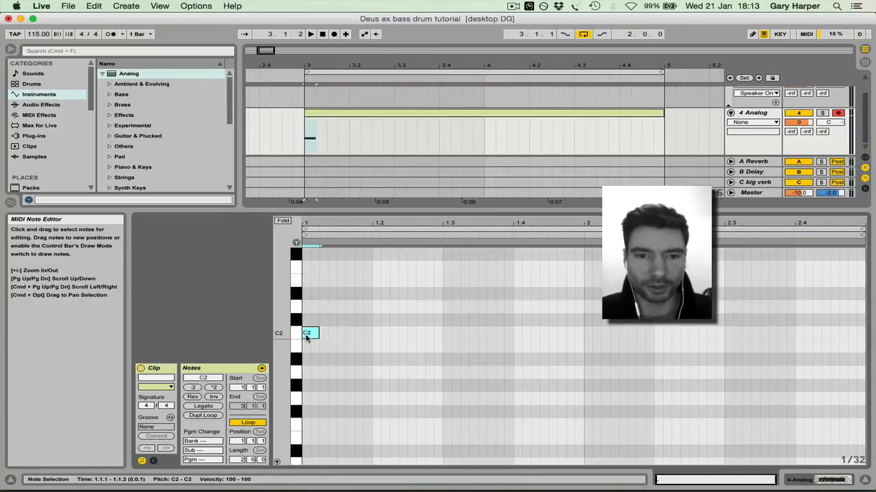
Duplicate the C2 note repeatedly until sixteenth notes fill the whole two-bar clip
key("super+d")
key("super+d")
key("super+d")
key("super+d")
key("super+d")
key("super+d")
key("super+d")
key("super+d")
key("super+d")
key("super+d")
key("super+d")
key("super+d")
key("super+d")
key("super+d")
key("super+d")
key("super+d")
key("super+d")
key("super+d")
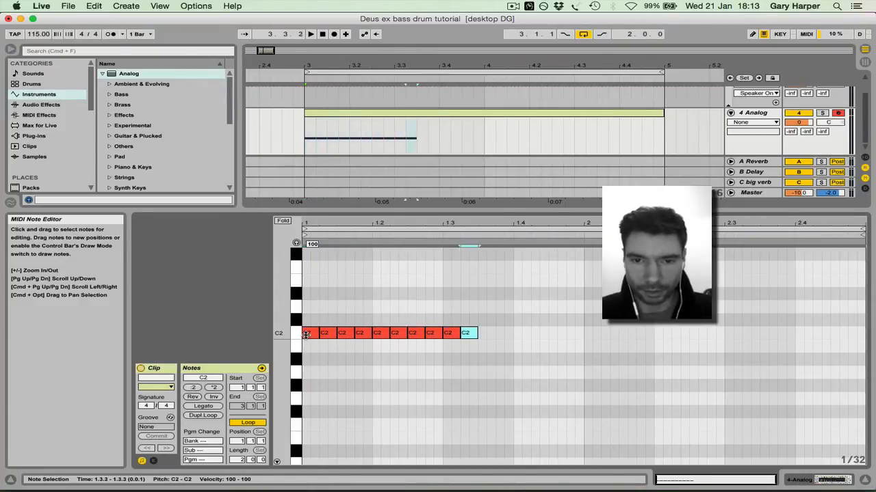
key("super+d")
key("super+d")
key("super+d")
key("super+d")
key("super+d")
key("super+d")
key("super+d")
key("super+d")
key("super+d")
key("super+d")
key("super+d")
key("super+d")
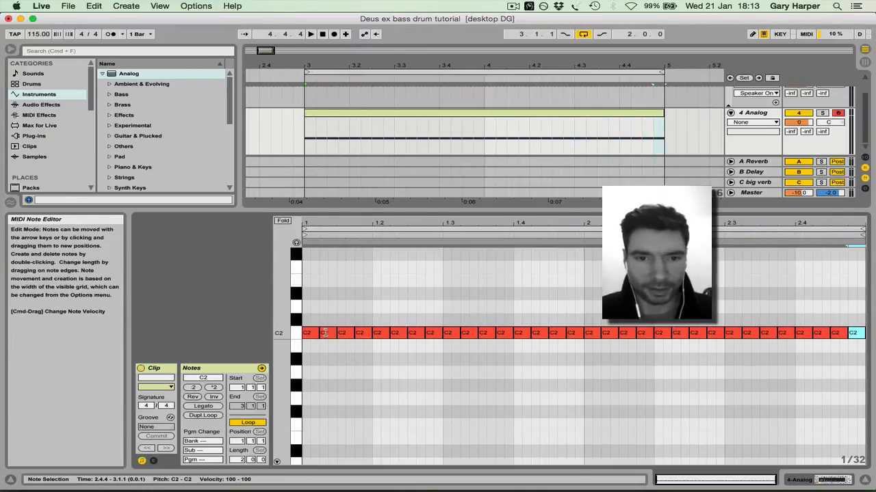
left_click_drag(310, 315, 573, 355)
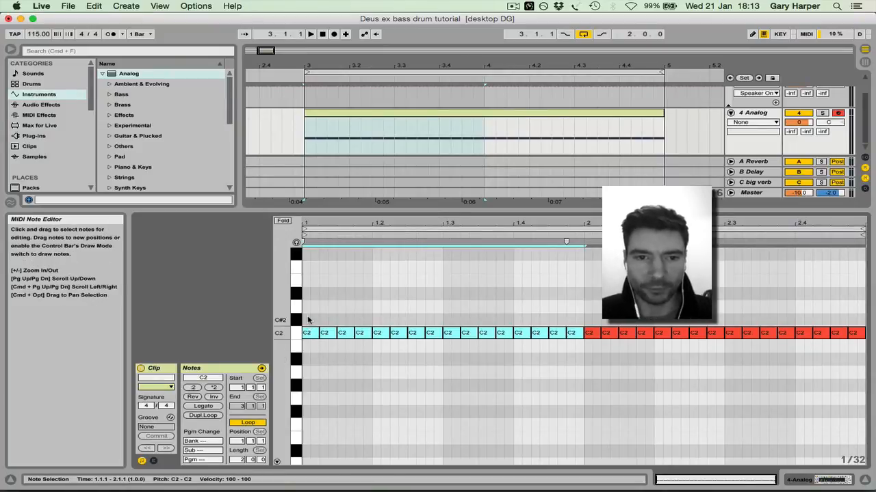
left_click_drag(307, 319, 612, 347)
left_click(581, 306)
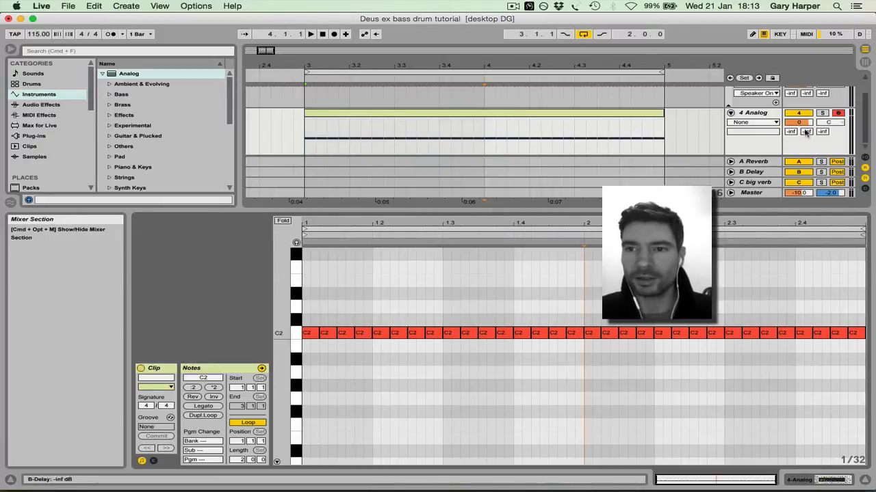
Solo the Analog track, audition it, and shorten the arrangement loop to one bar, from 3.1.1 to 4.1.1
left_click(823, 113)
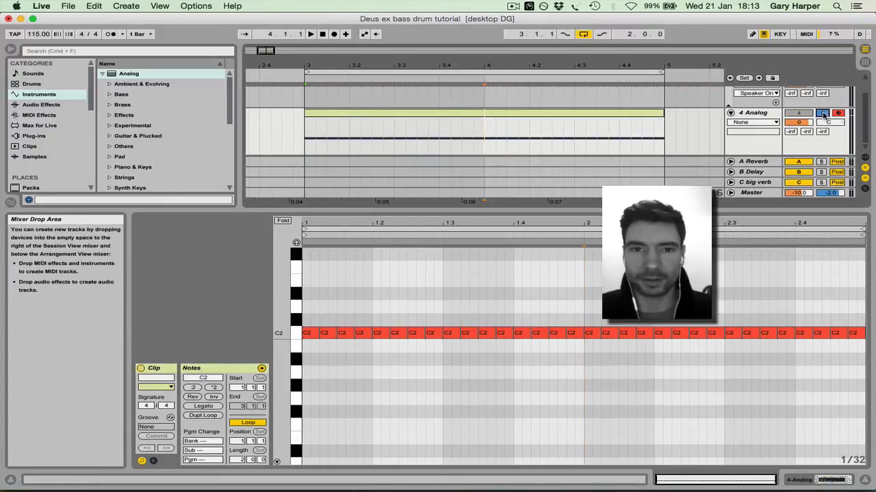
key("space")
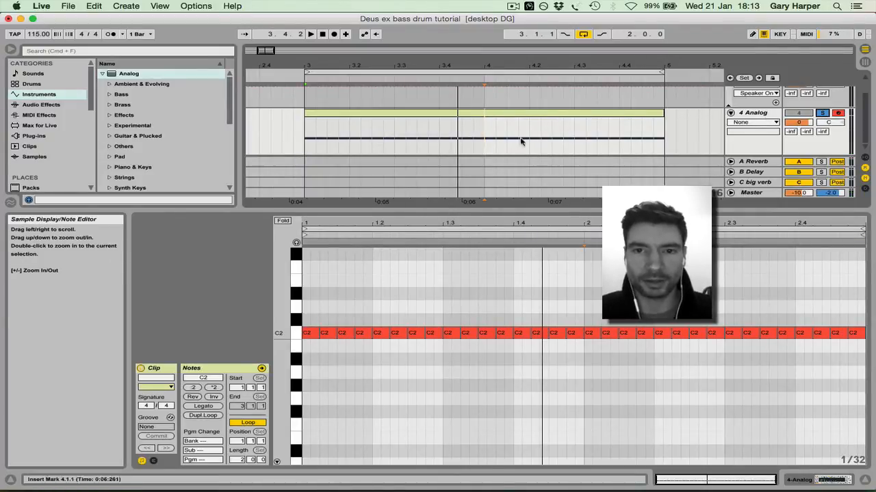
left_click_drag(662, 71, 484, 72)
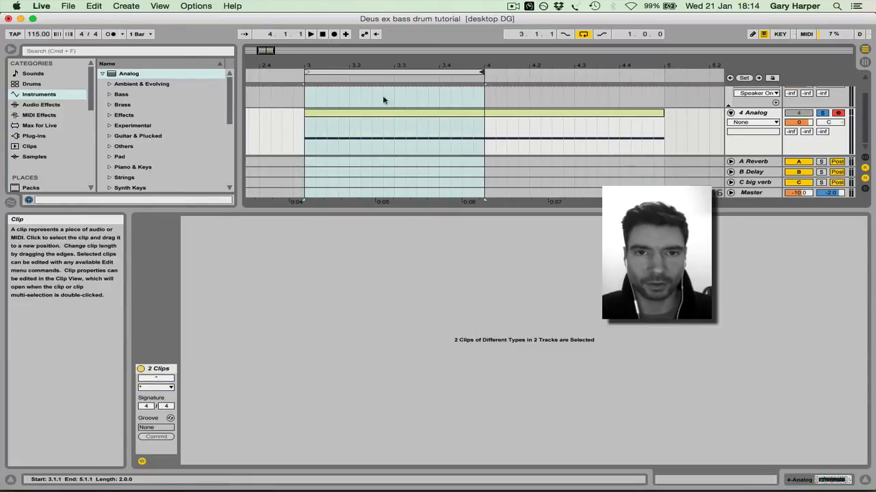
left_click(381, 71)
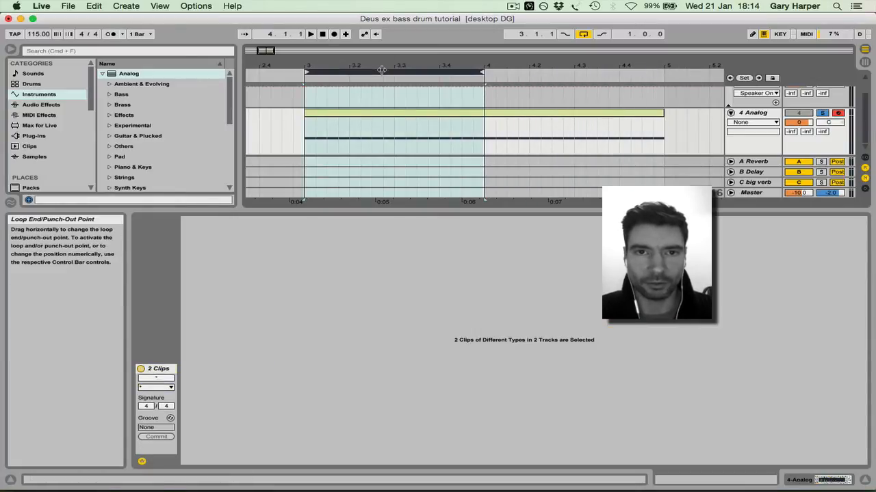
left_click(383, 120)
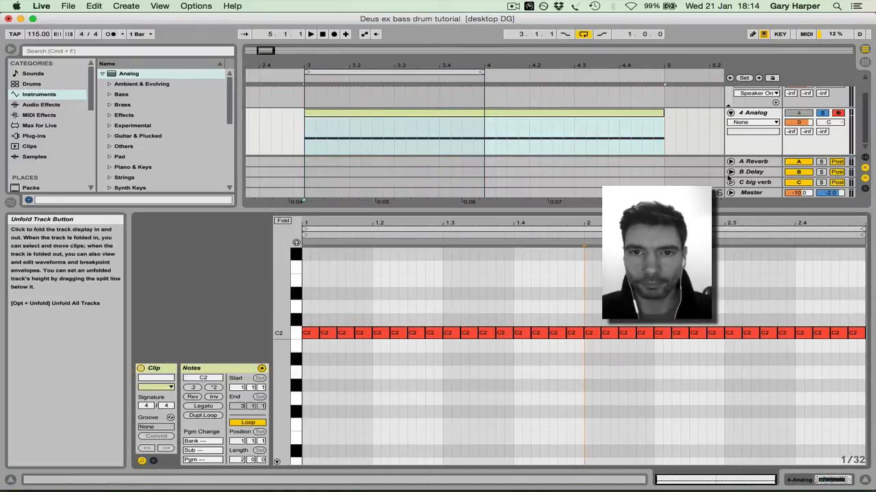
Shorten the MIDI clip's internal loop to one bar, ending at 2.1.1
left_click_drag(862, 233, 583, 240)
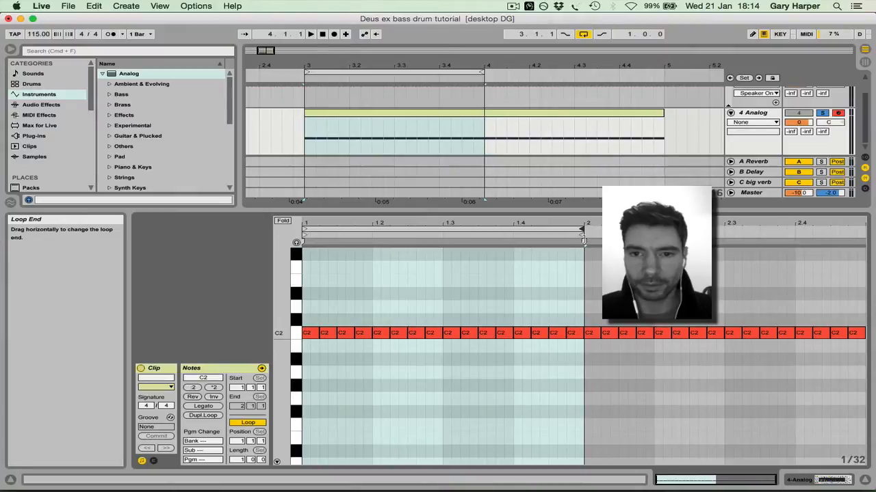
right_click(537, 273)
left_click(559, 316)
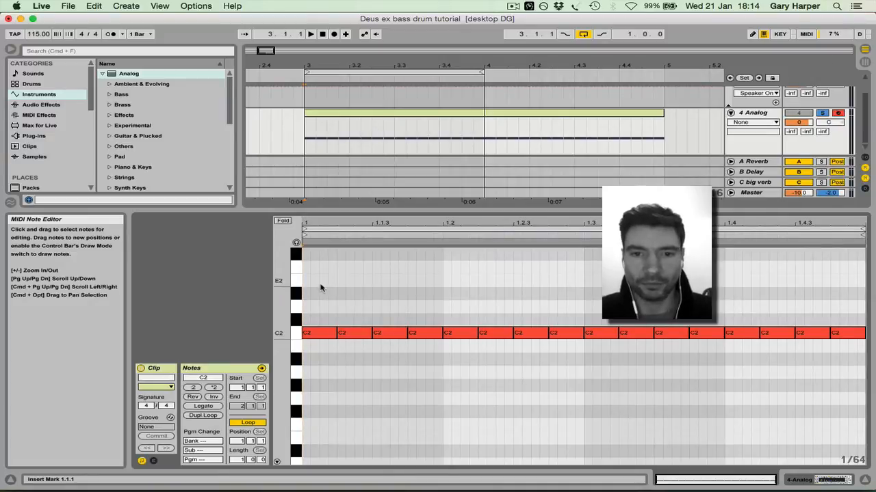
Shorten all C2 notes in the one-bar loop by two 1/64 steps, leaving gaps between them
left_click_drag(320, 287, 842, 400)
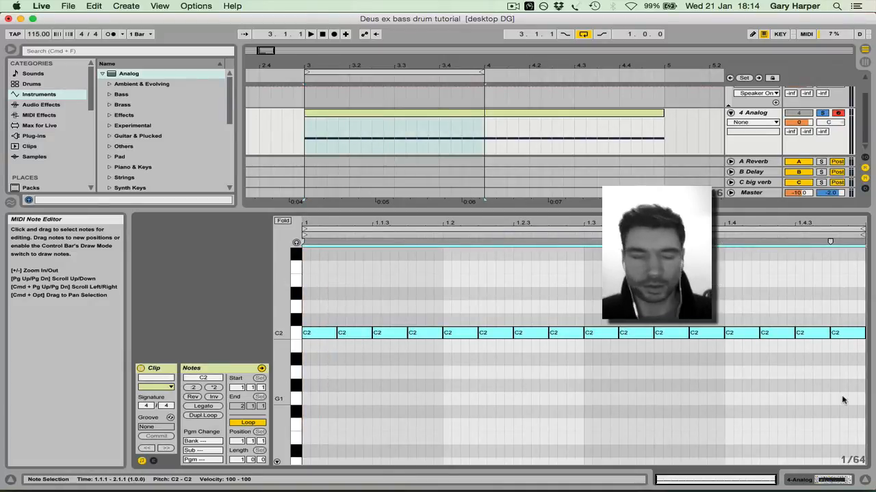
key("shift+Left")
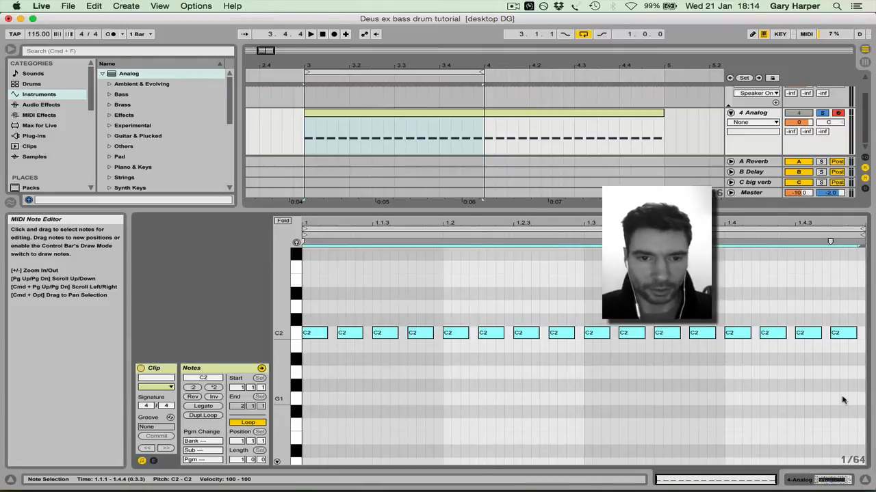
key("shift+Left")
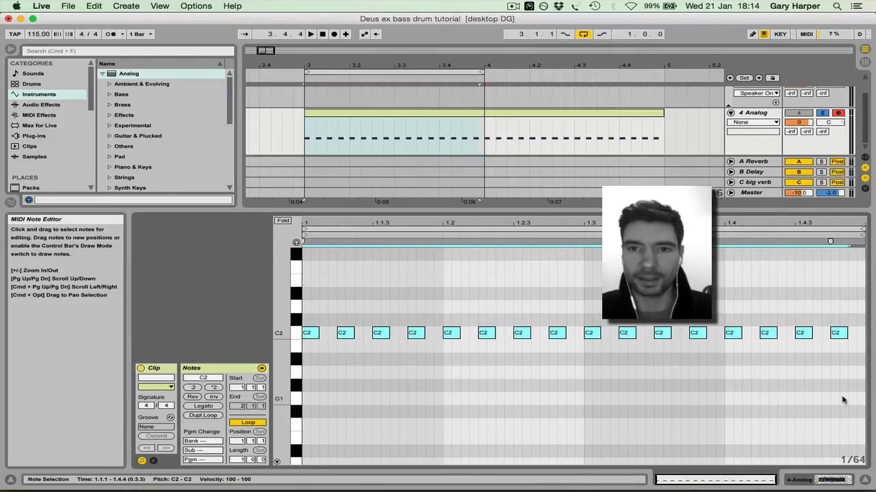
Play the pattern and trim the Analog clip in the arrangement so it ends at 4.1.1
key("space")
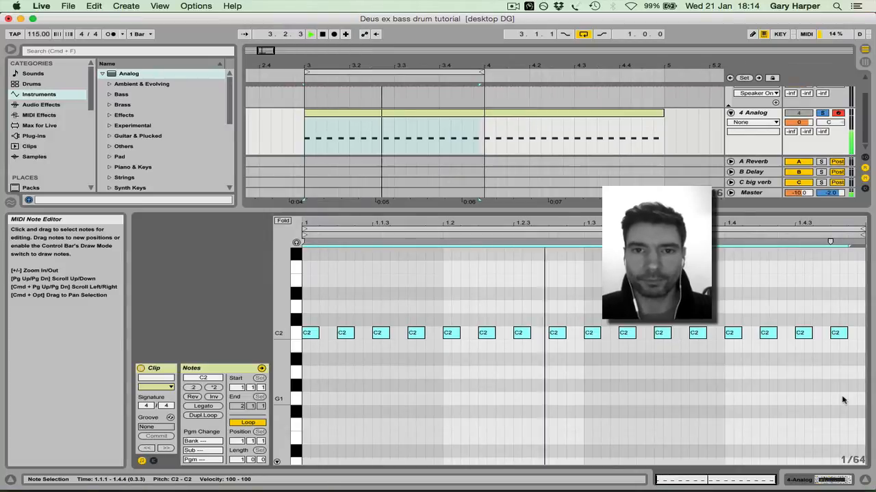
left_click_drag(662, 119, 483, 123)
key("space")
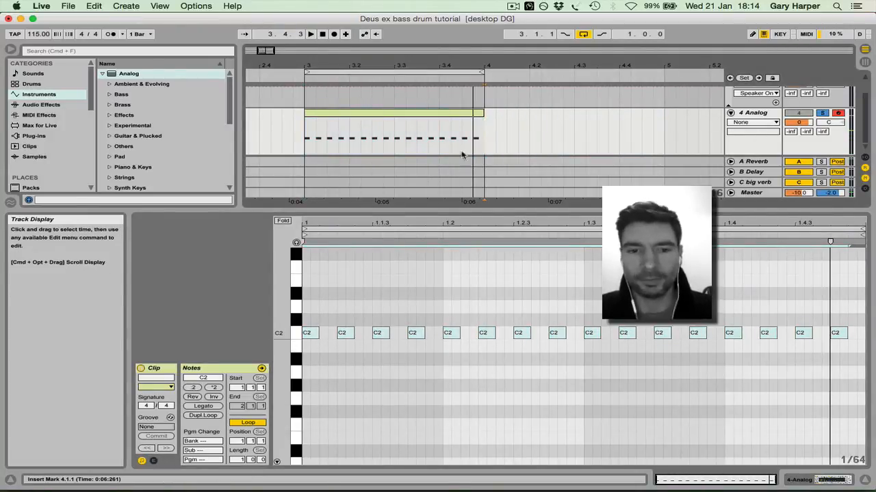
Show the Analog device instead of the note editor and set the octave of both oscillators to -1
left_click(865, 480)
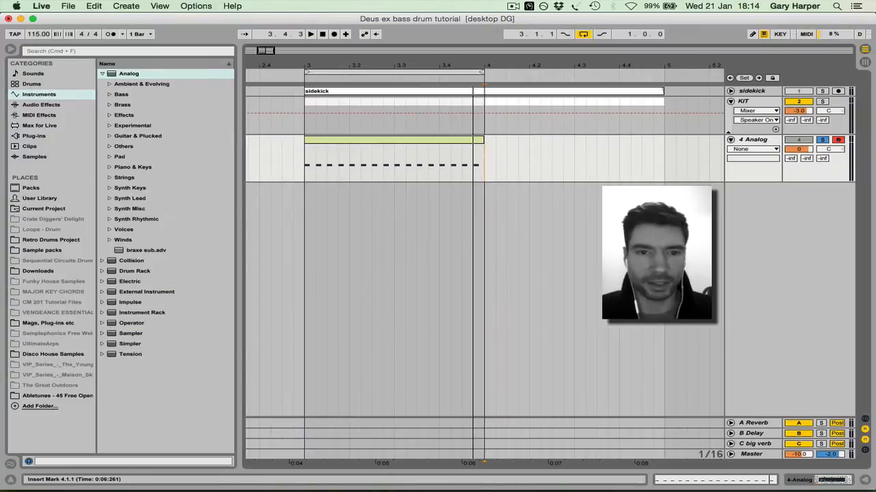
double_click(758, 141)
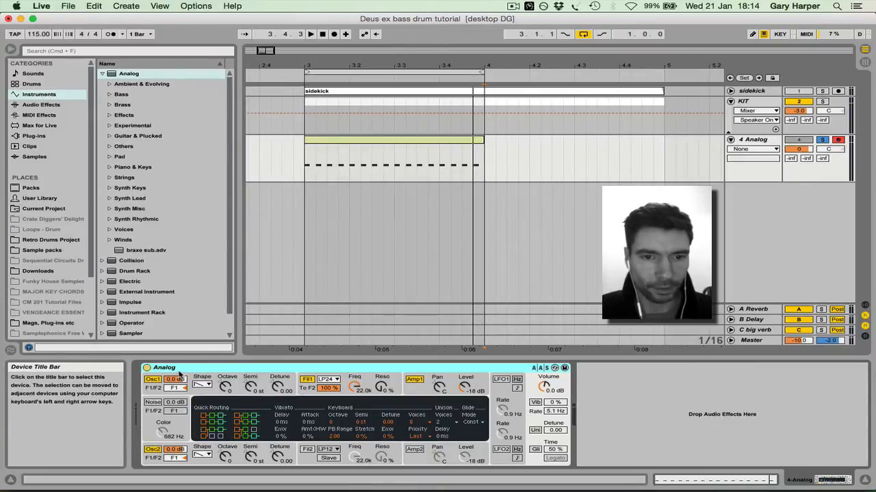
left_click(225, 387)
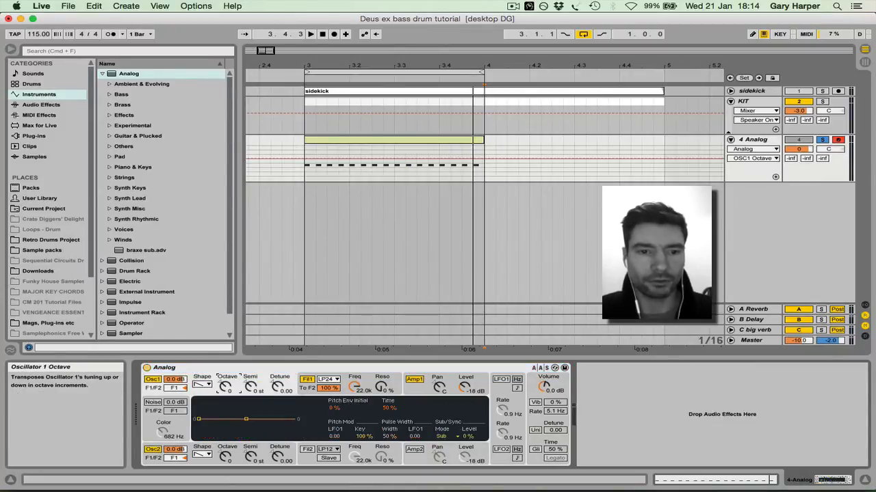
left_click_drag(225, 387, 225, 395)
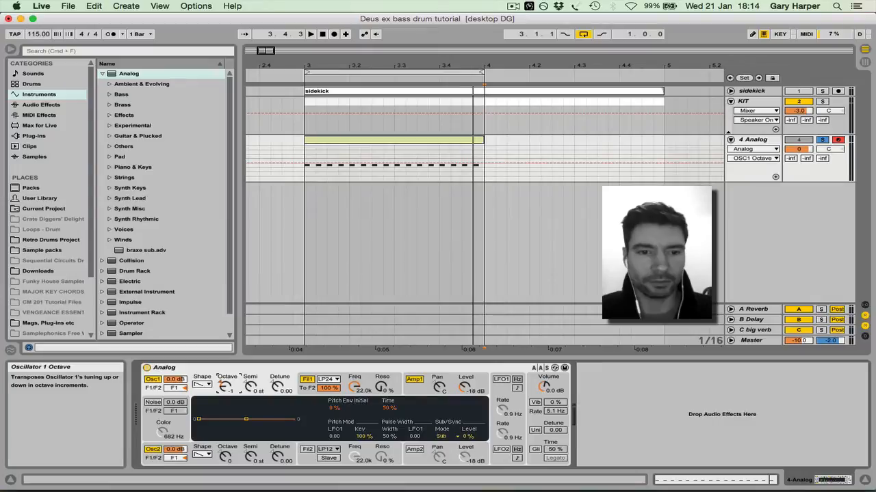
left_click(225, 456)
Play the one-bar loop and lower the Analog track's volume to -10.9 dB
key("space")
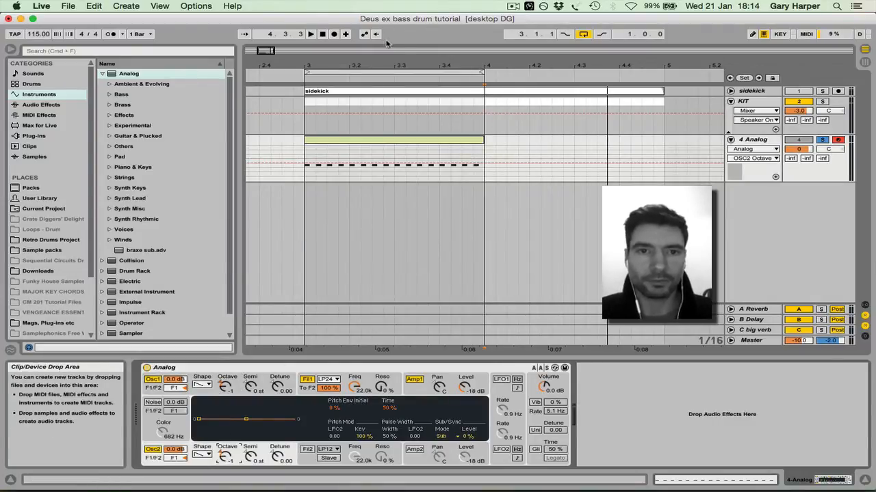
key("space")
left_click(375, 73)
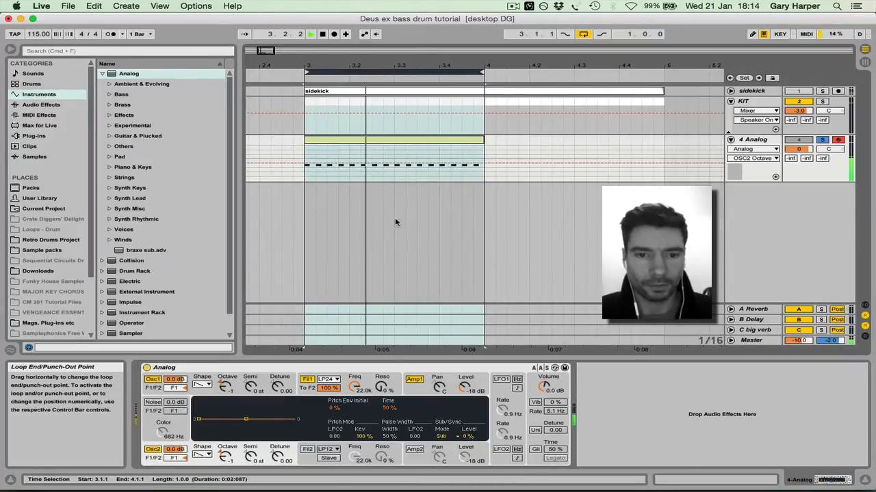
left_click_drag(798, 149, 799, 172)
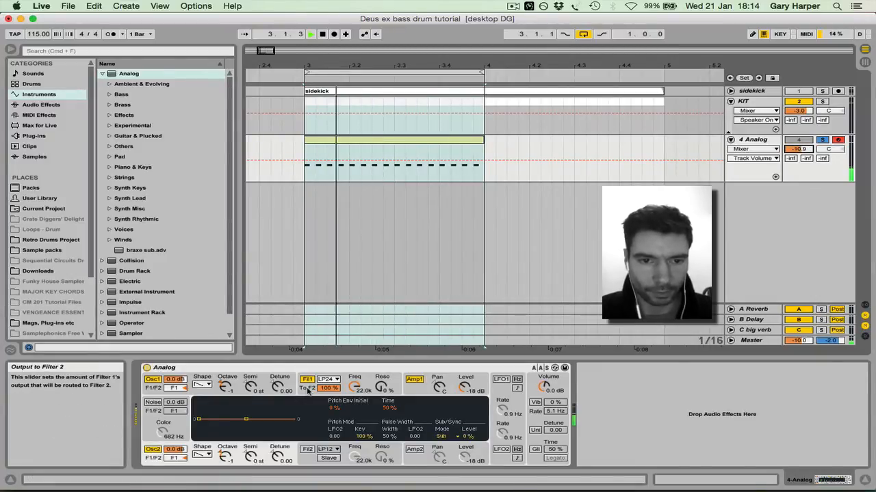
Detune oscillator 1 to 0.01, and set filter 1's frequency to 2.0k with 27% resonance
left_click(277, 388)
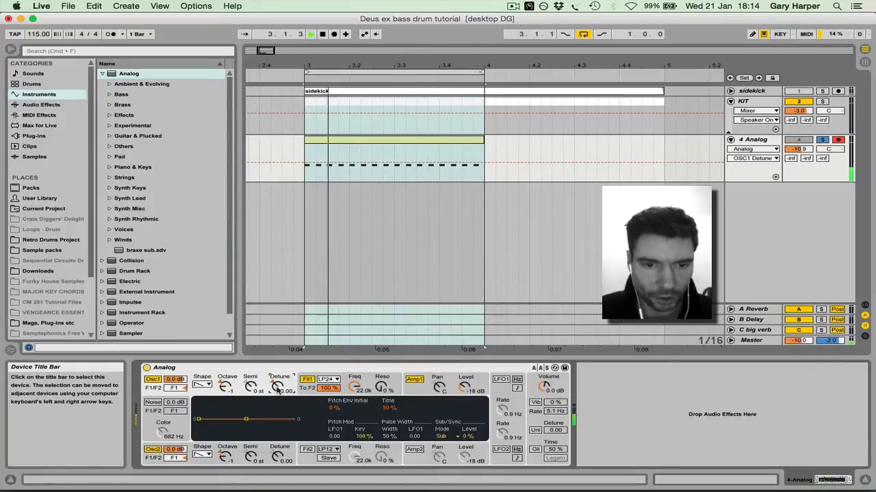
key("Up")
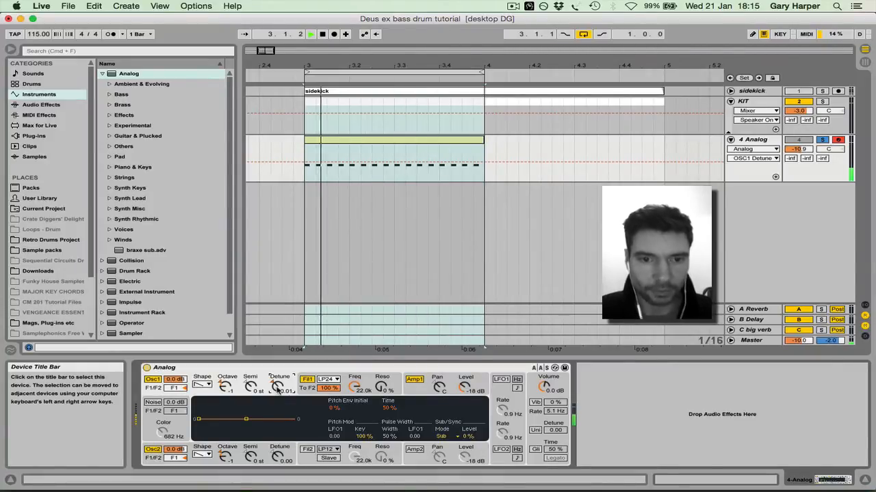
left_click(305, 393)
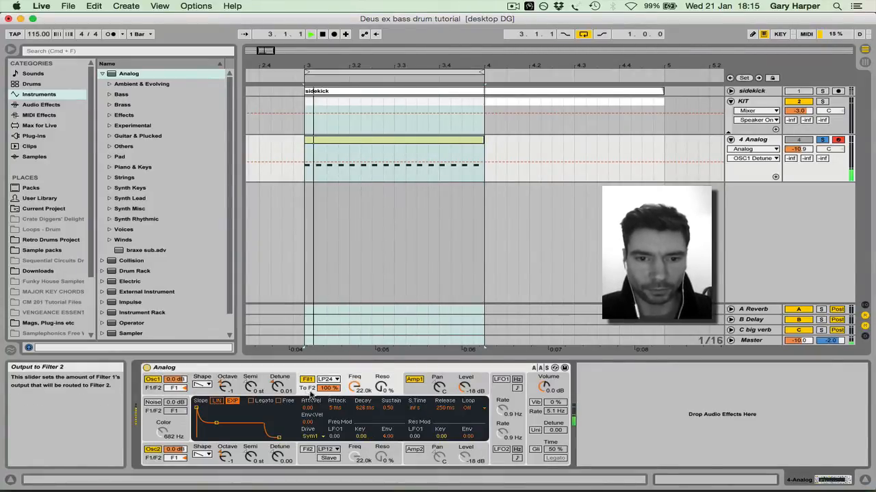
left_click_drag(355, 387, 373, 372)
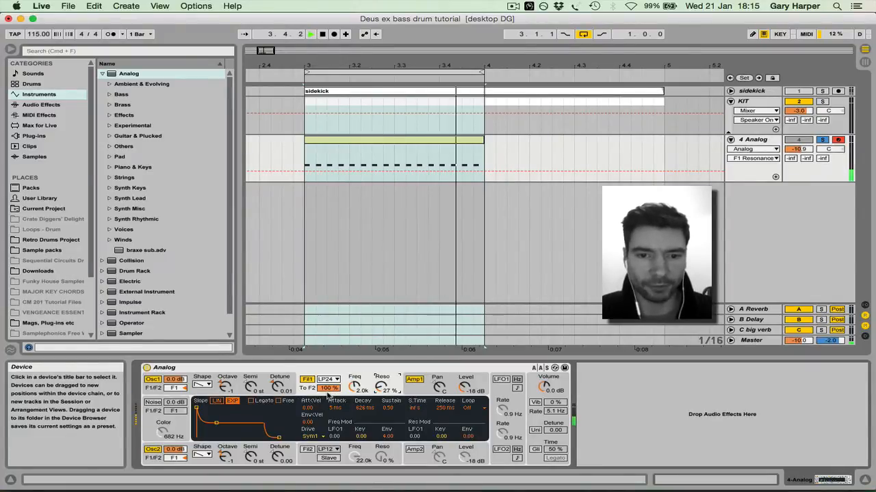
Shorten filter 1's envelope to a 91 ms decay and a 29 ms release, and stop playback
left_click_drag(364, 408, 365, 427)
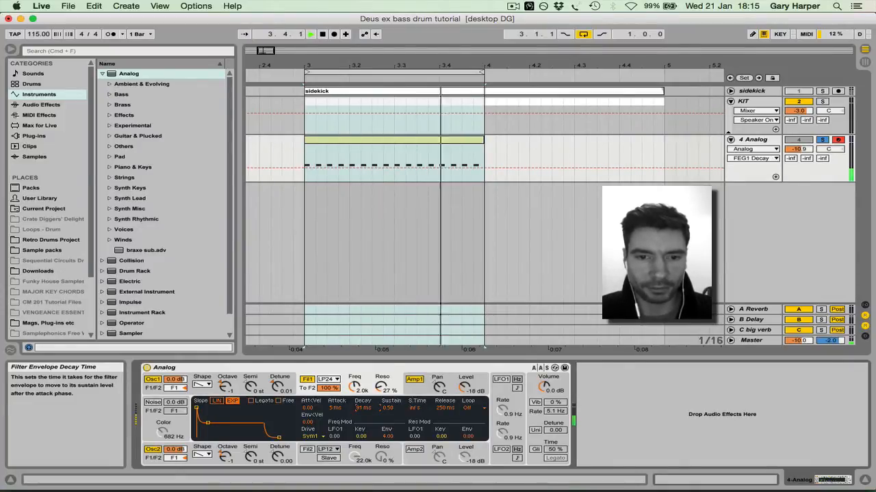
left_click(445, 407)
left_click_drag(444, 407, 445, 424)
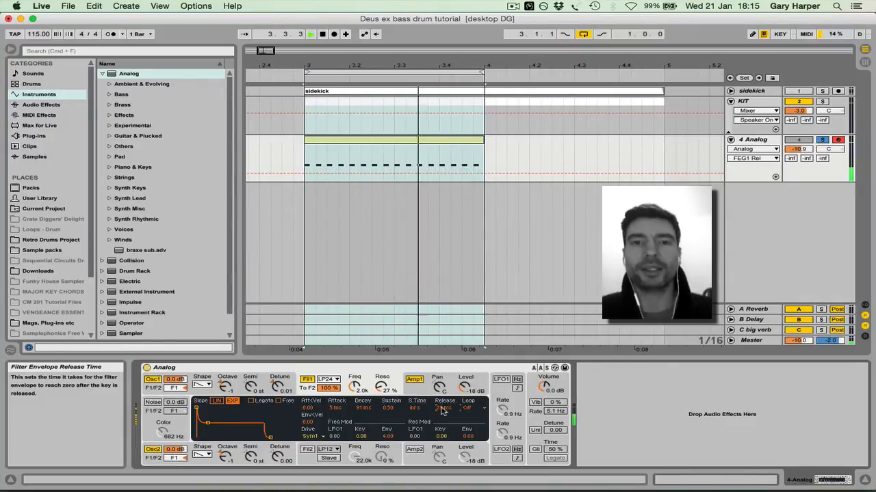
key("space")
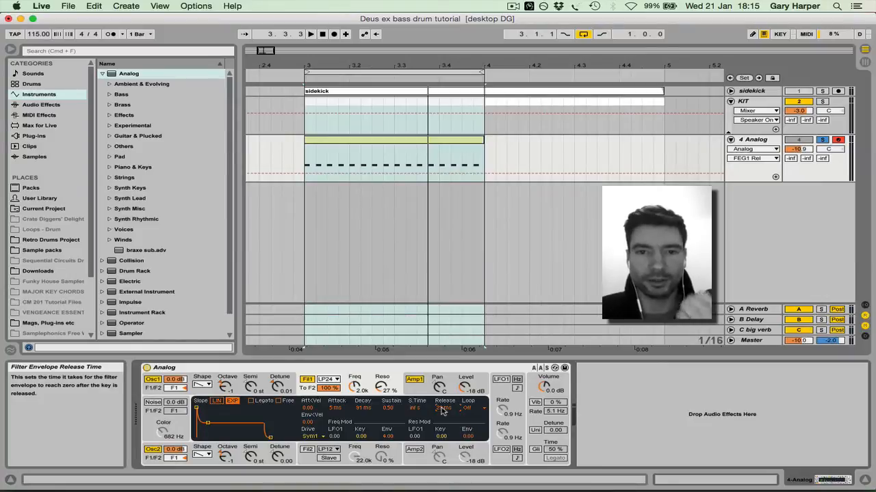
Shorten amp 1's envelope to a 171 ms decay and a 95 ms release while the loop plays
left_click(410, 390)
key("space")
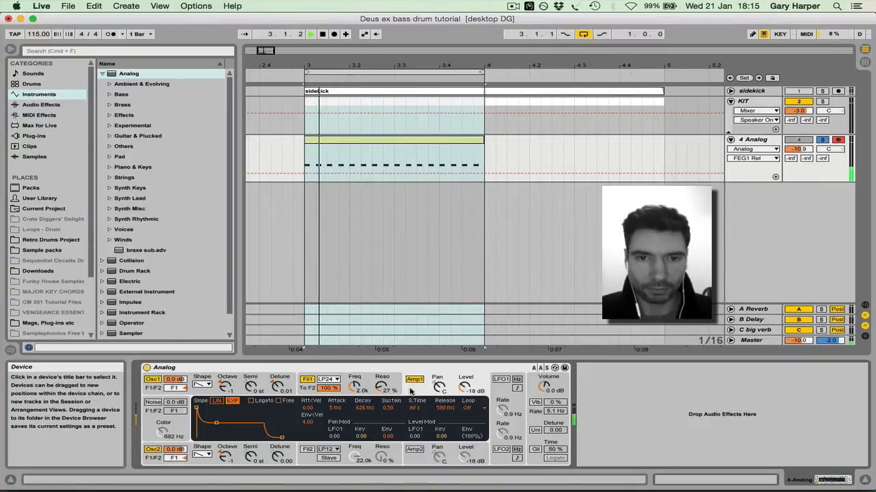
left_click(367, 409)
left_click_drag(365, 409, 365, 422)
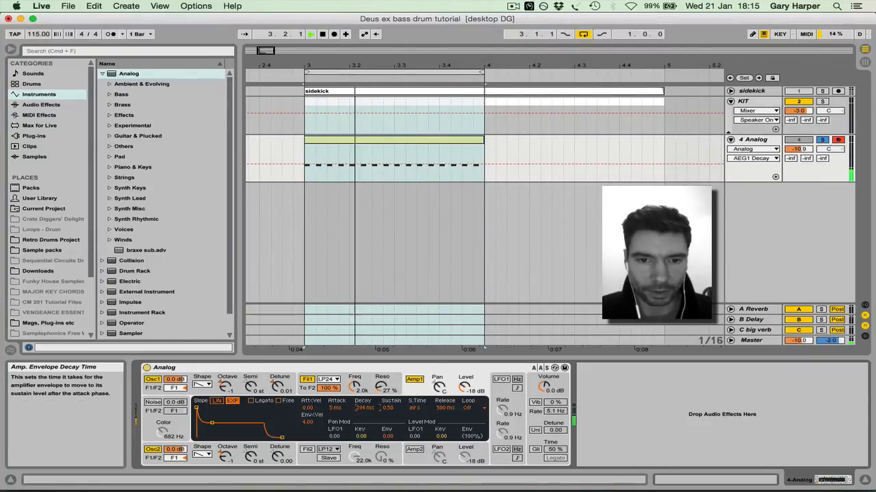
left_click_drag(445, 407, 445, 427)
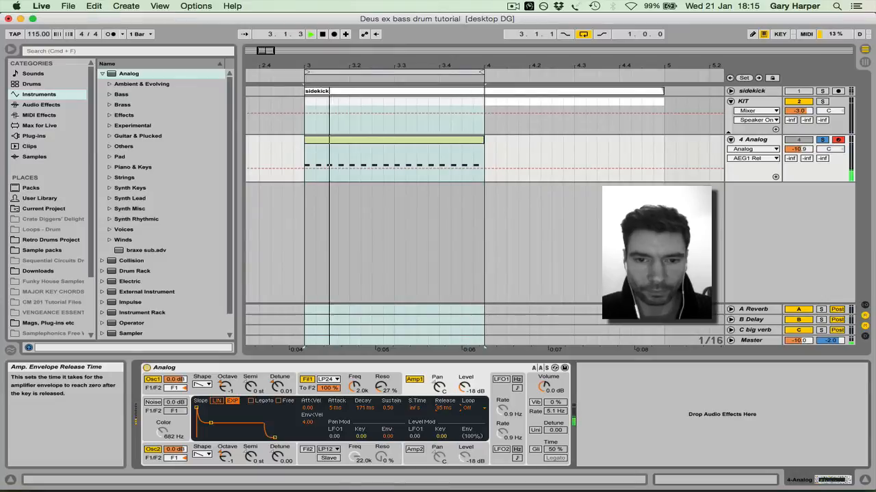
Lower filter 1's frequency to 1.1k and turn on unison with a detune of 1.00
mouse_move(355, 387)
left_mouse_down()
mouse_move(354, 410)
mouse_move(354, 403)
left_mouse_up()
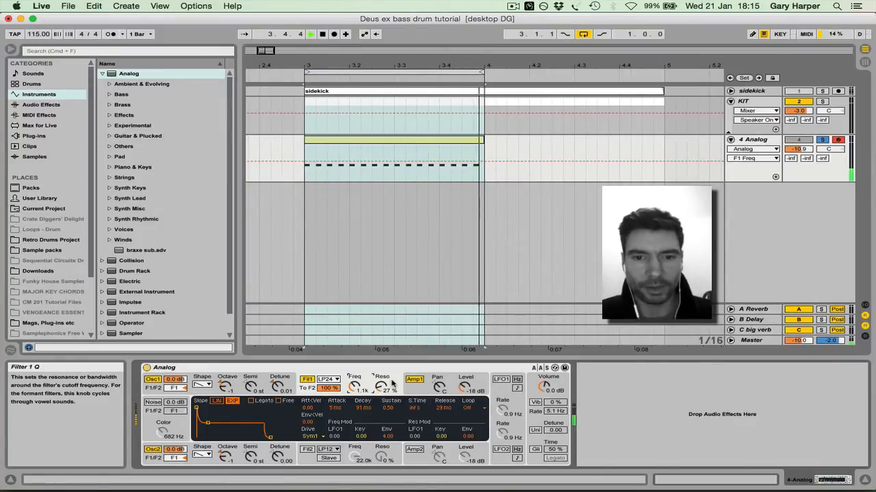
left_click(535, 429)
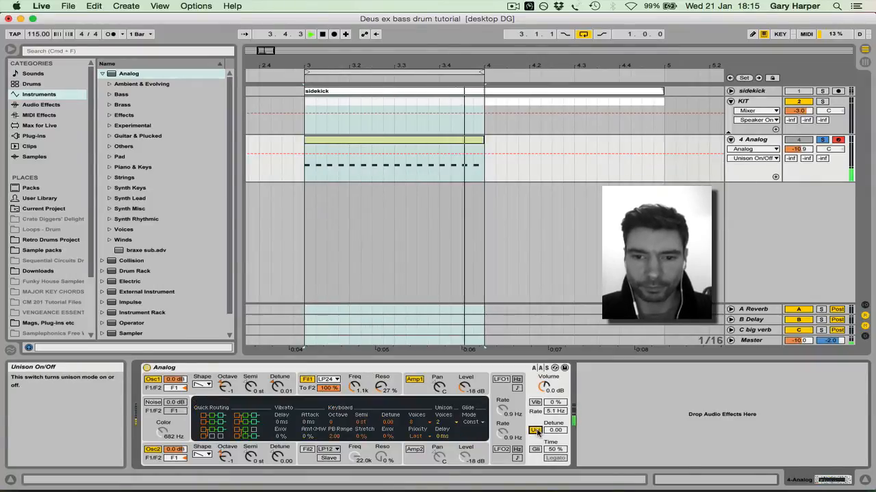
left_click(555, 431)
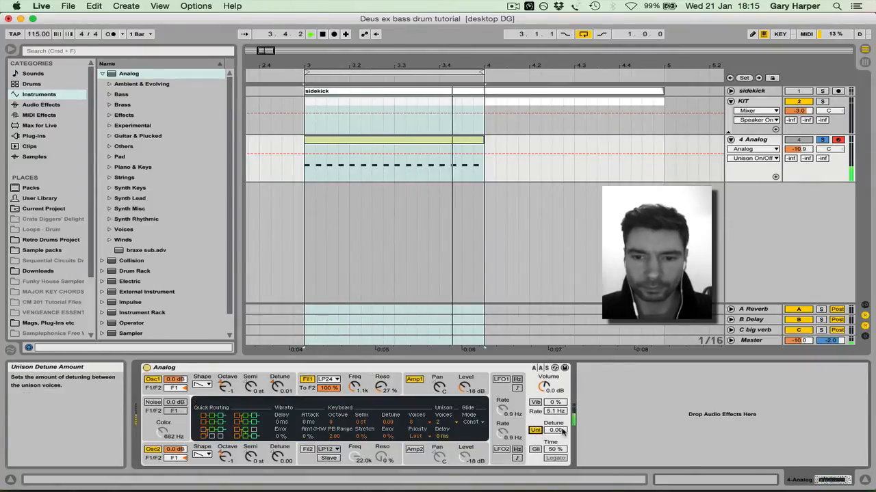
type("1")
key("Return")
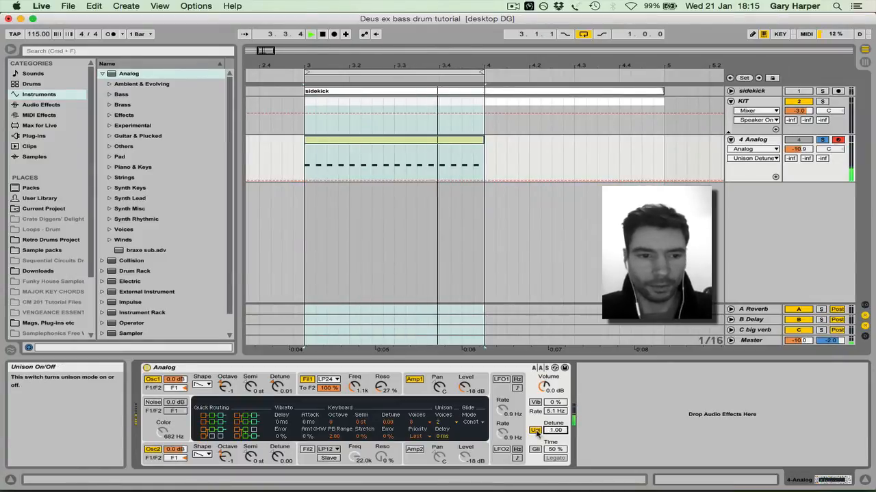
Raise filter 1's frequency to 1.7k, and unsolo the Analog track to hear the bass together with the drums
left_click_drag(355, 387, 355, 367)
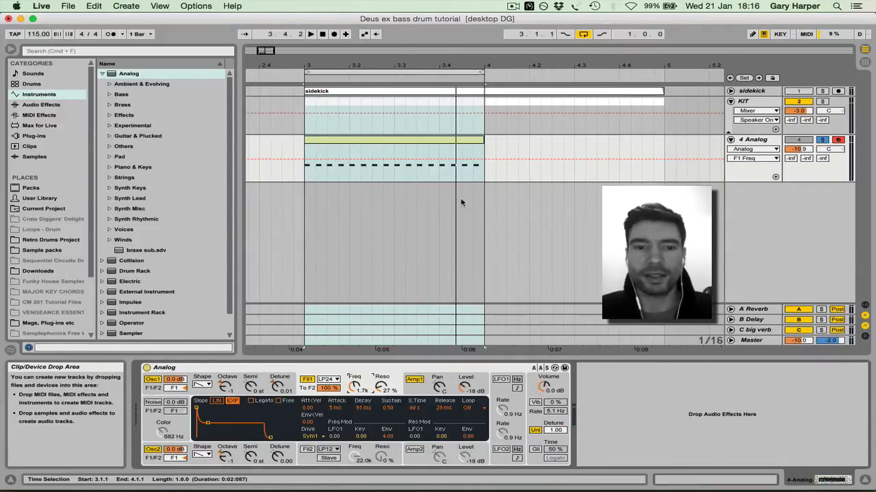
left_click(824, 141)
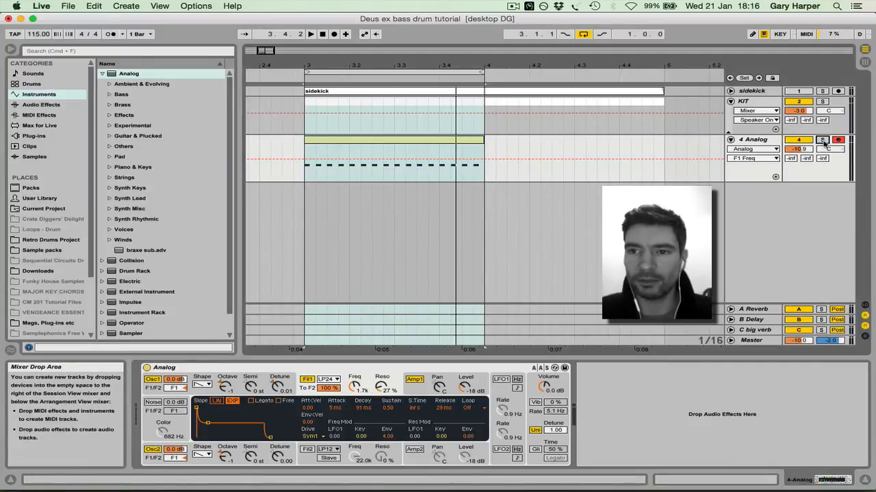
key("space")
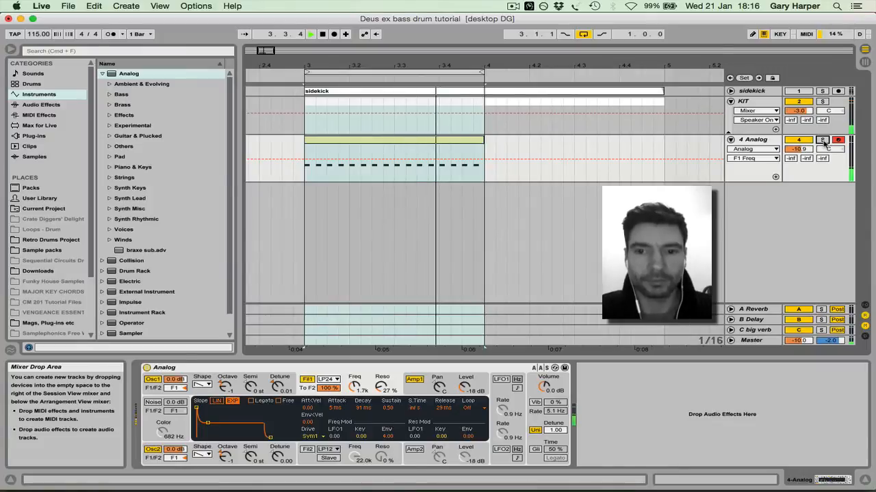
key("space")
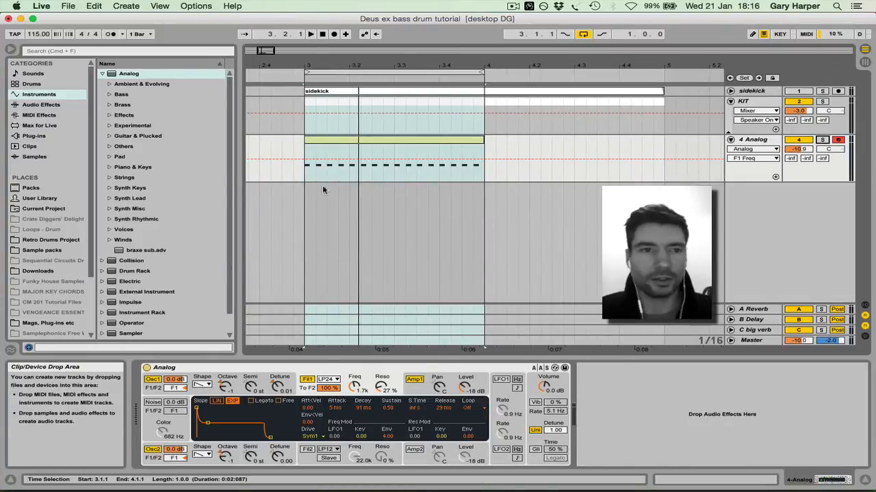
Add an EQ Eight after Analog and, with the track soloed and playing, boost its first band by 4.83 dB at 197 Hz
left_click(42, 104)
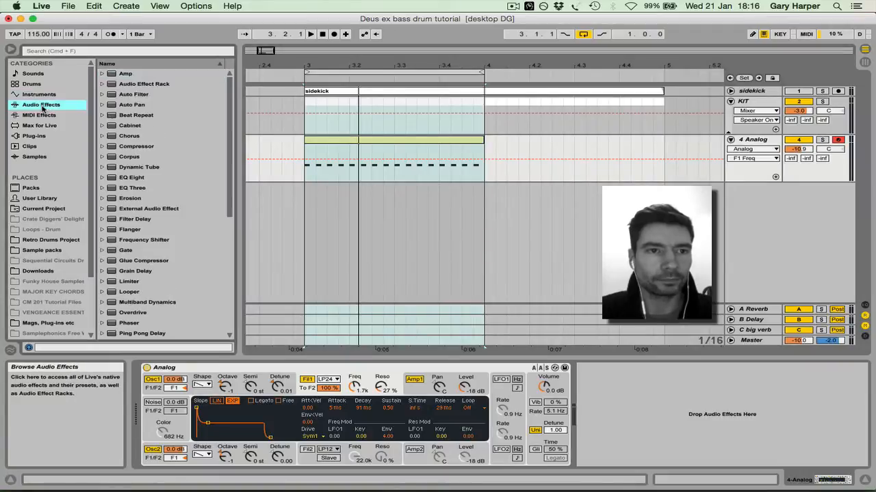
left_click_drag(127, 179, 619, 411)
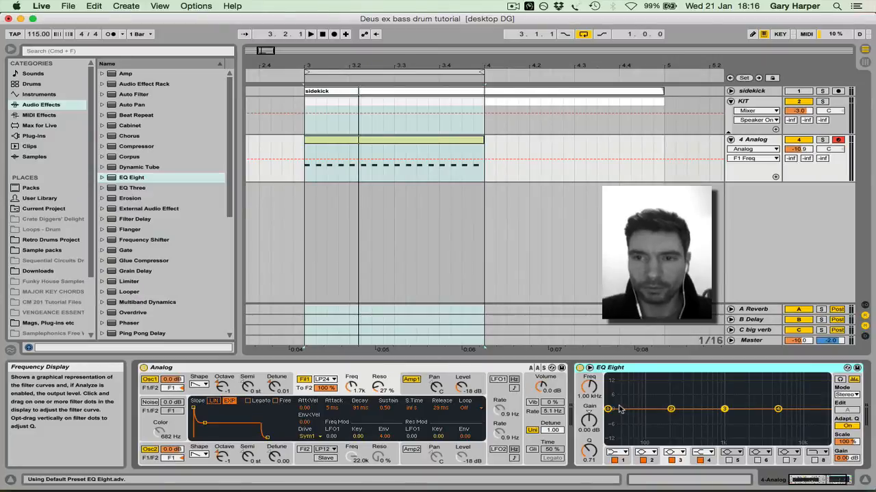
left_click(822, 140)
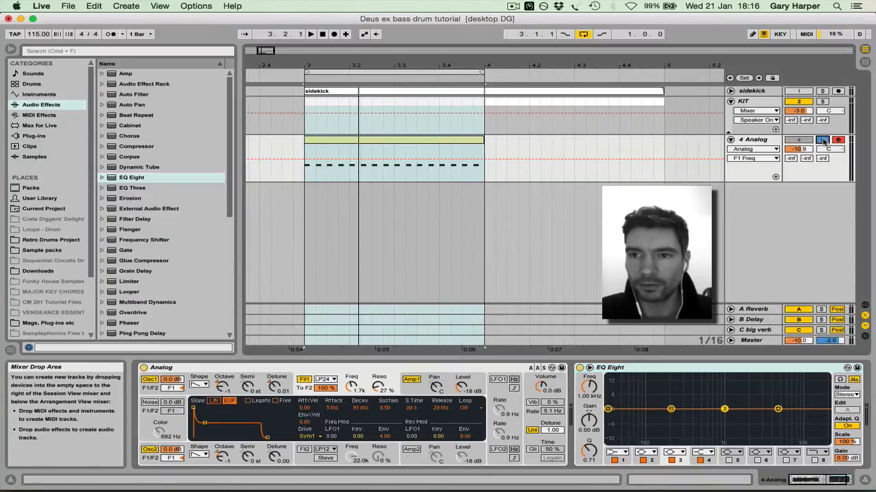
key("space")
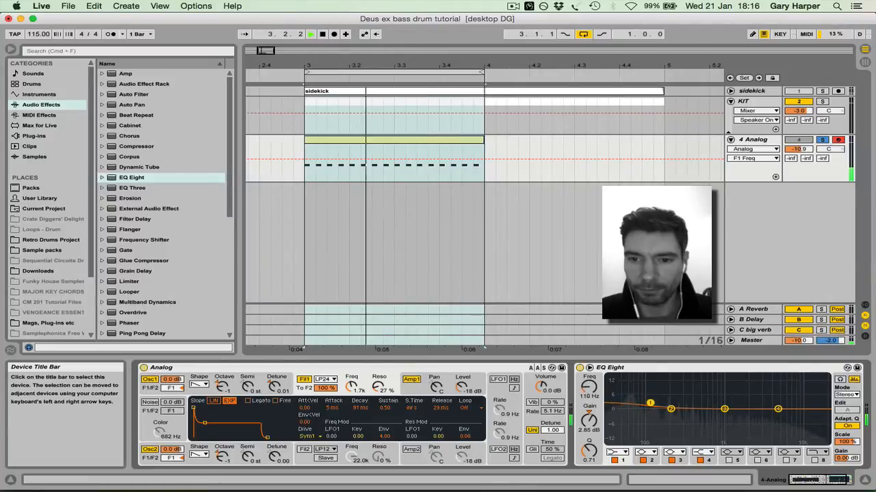
left_click_drag(608, 409, 670, 398)
key("space")
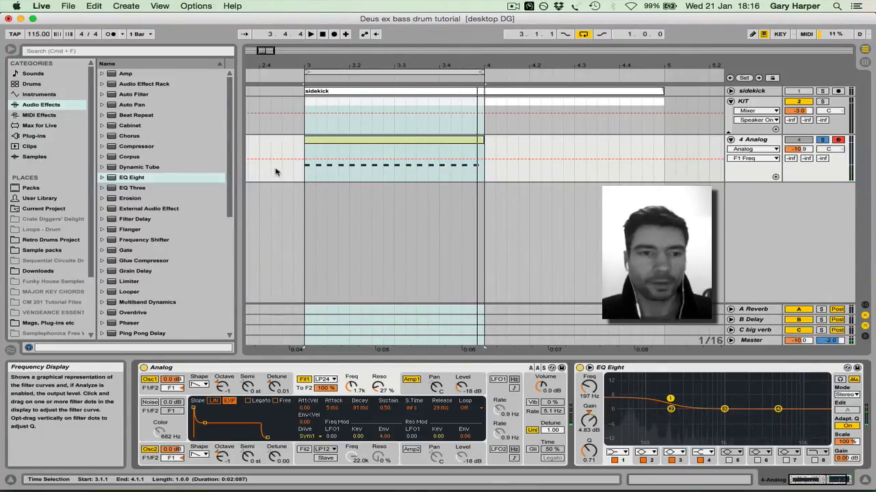
Add a Compressor after the folded EQ Eight, and set its threshold to -9.41 dB and its ratio to 4.06:1 during playback
double_click(140, 146)
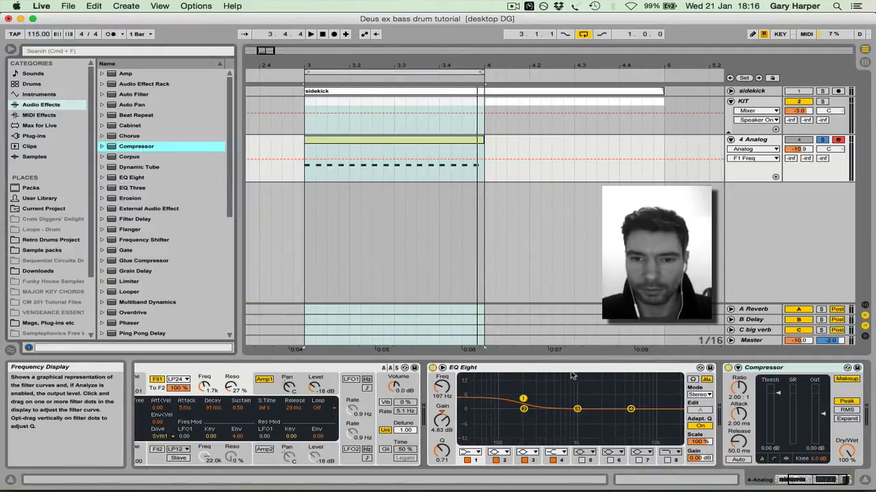
double_click(515, 367)
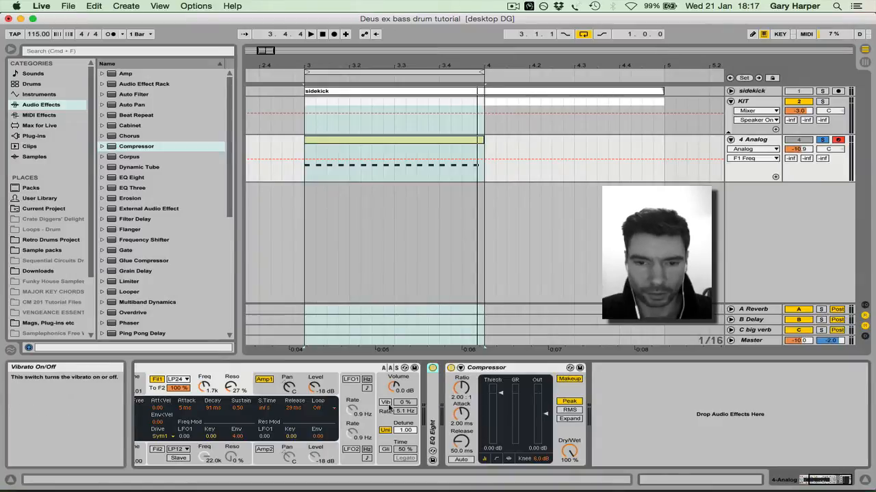
key("space")
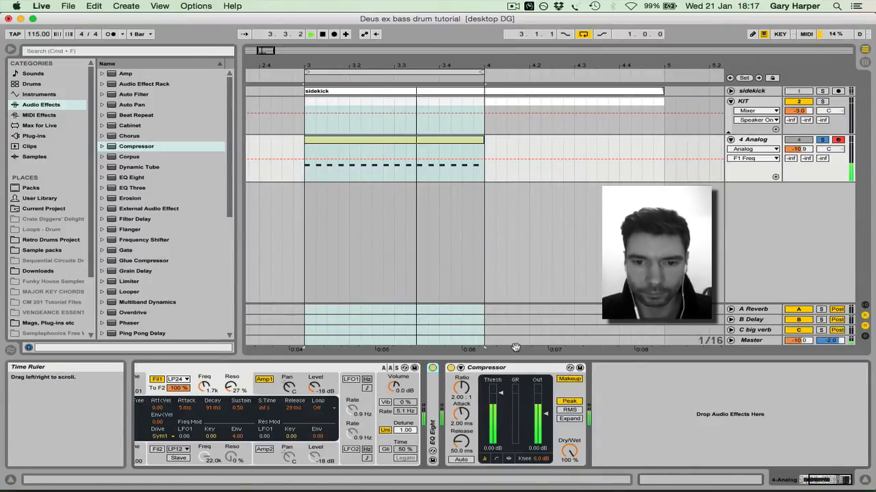
left_click(501, 393)
left_click_drag(500, 393, 462, 377)
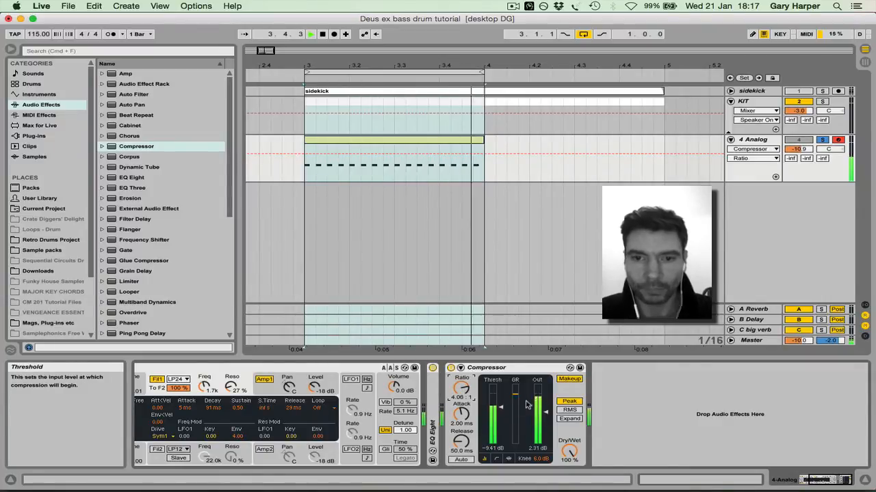
key("space")
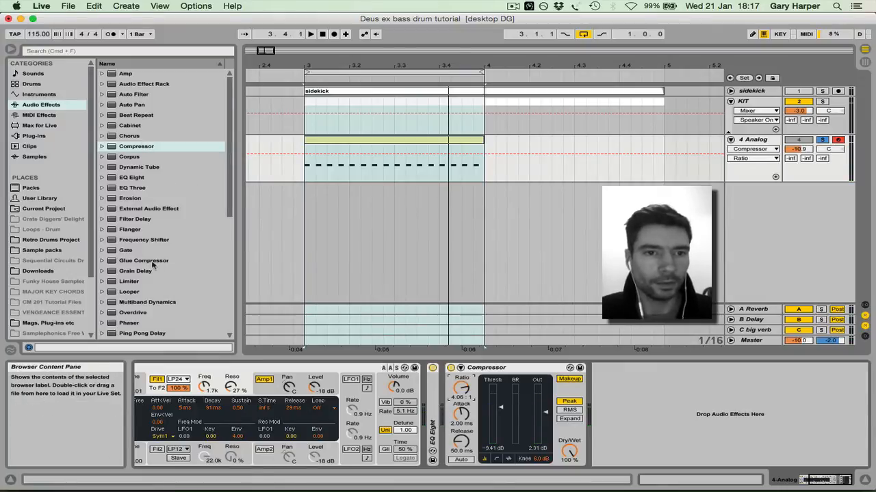
Add a Utility effect after the Compressor and set its width to 0% to make the bass mono
scroll(157, 264, "down", 7)
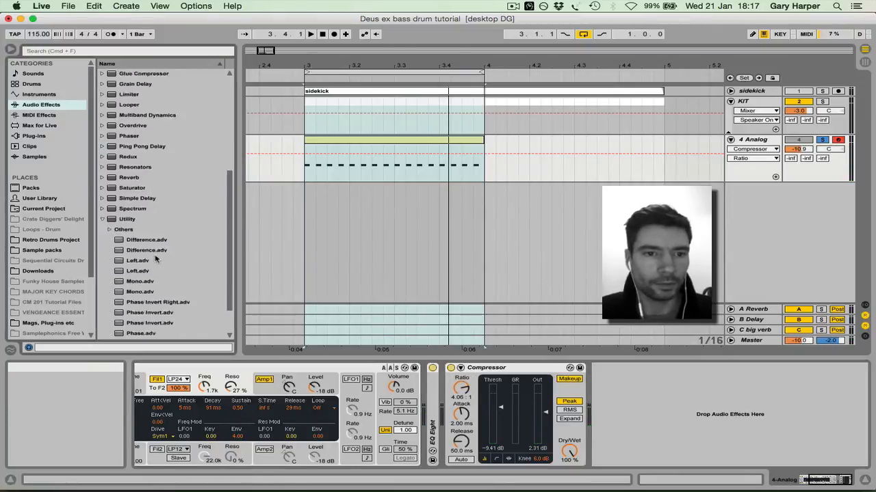
left_click(41, 104)
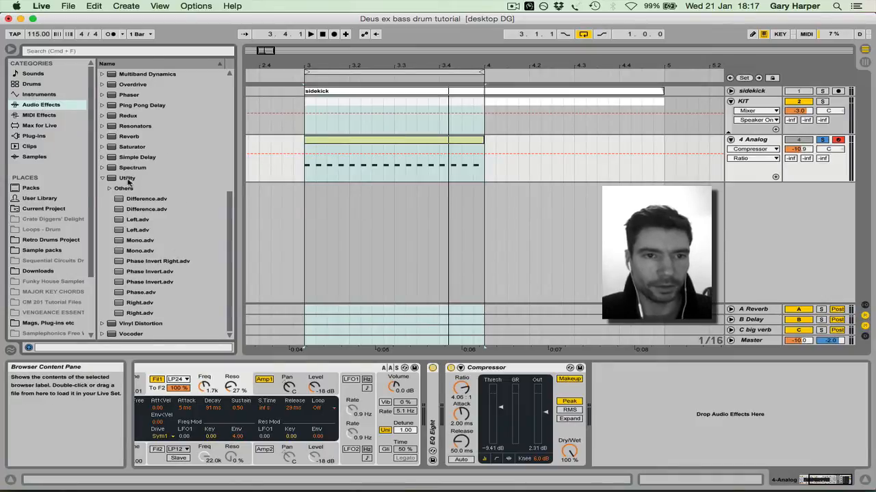
left_click_drag(128, 179, 681, 387)
left_click_drag(630, 432, 632, 427)
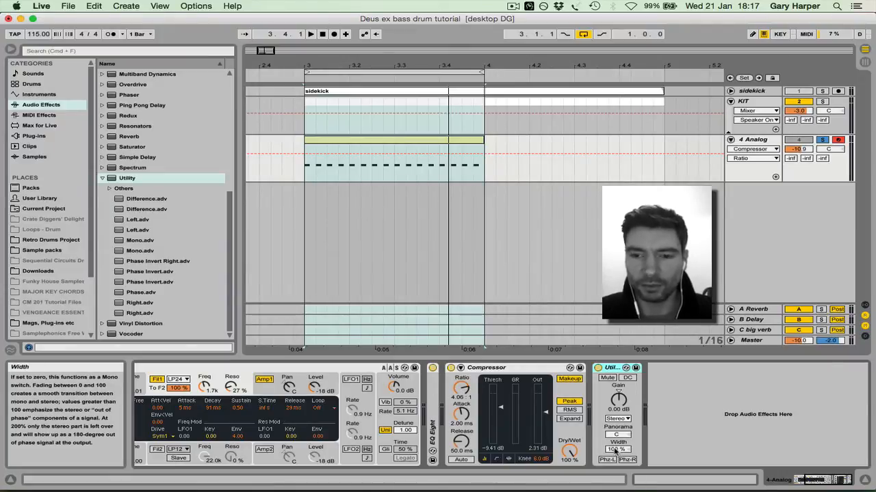
left_click_drag(615, 451, 615, 486)
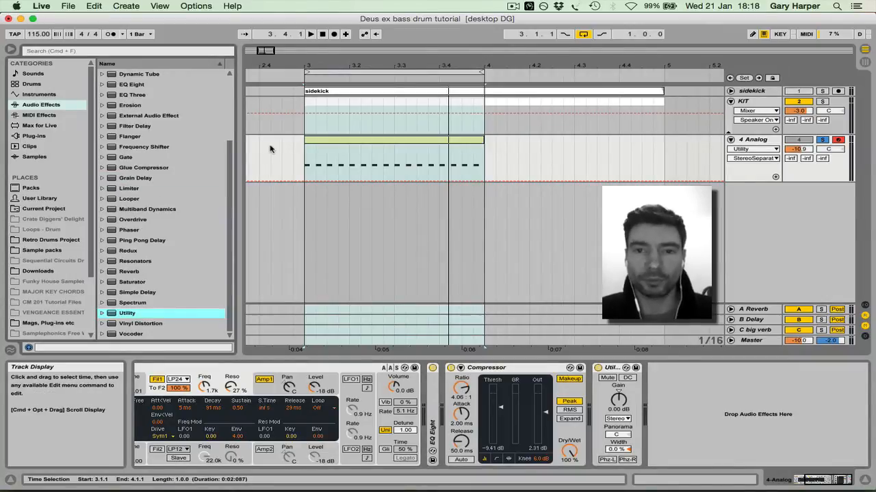
Add a second Compressor after Utility and expand its sidechain settings
scroll(142, 189, "up", 3)
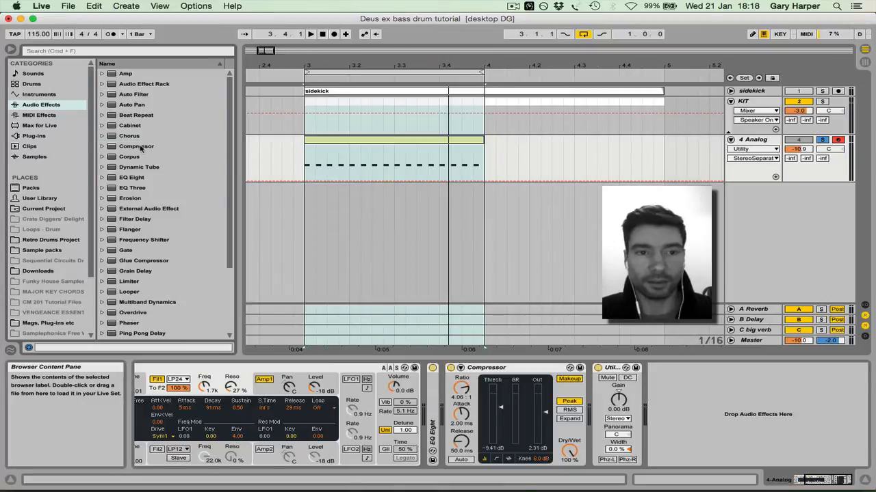
left_click_drag(140, 148, 744, 363)
left_click_drag(729, 415, 729, 417)
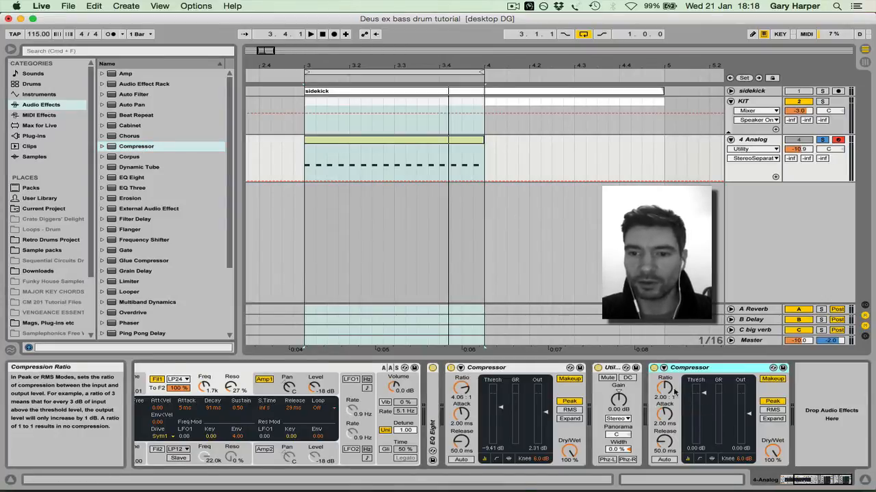
left_click(663, 369)
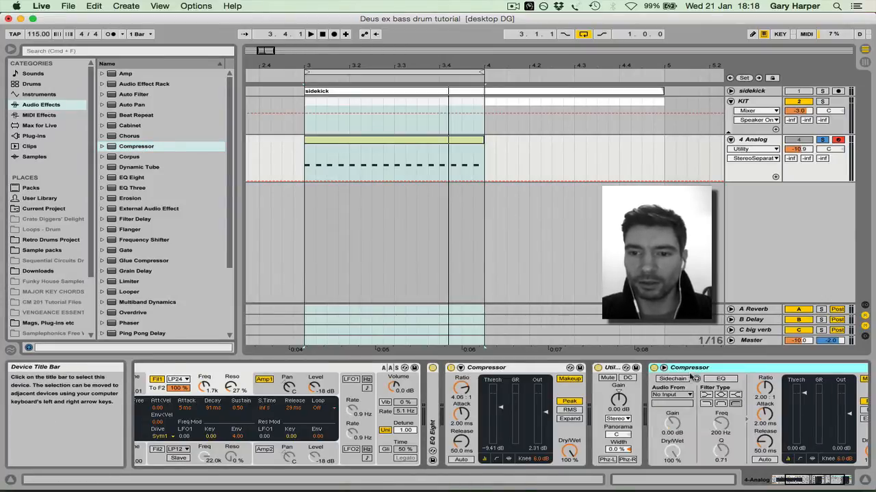
Enable sidechain on the second Compressor with the sidekick track as its audio source, and start playback
left_click(673, 381)
left_click(671, 394)
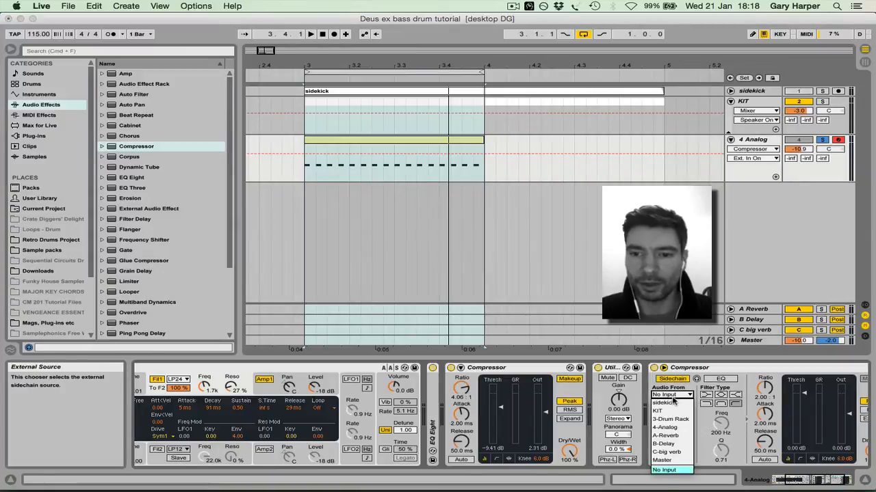
left_click(672, 402)
key("space")
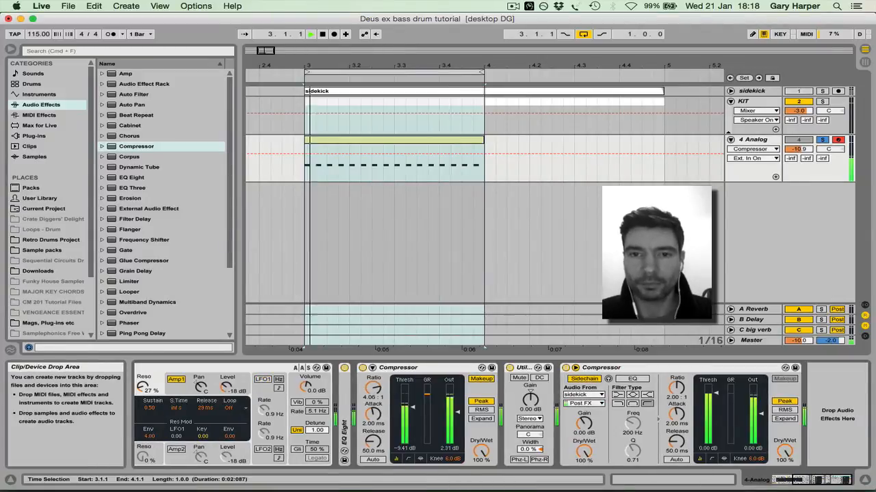
Set the sidechain Compressor to ratio 5.04:1, attack 0.01 ms, release 137 ms and threshold -14.9 dB, then unsolo the bass to hear it with the drums
left_click(716, 394)
left_click_drag(676, 388, 676, 364)
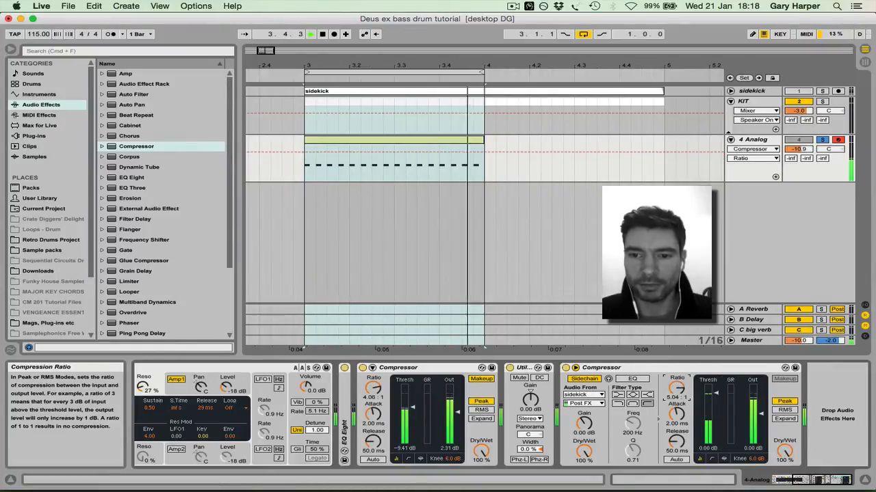
left_click_drag(677, 415, 717, 443)
left_click(677, 442)
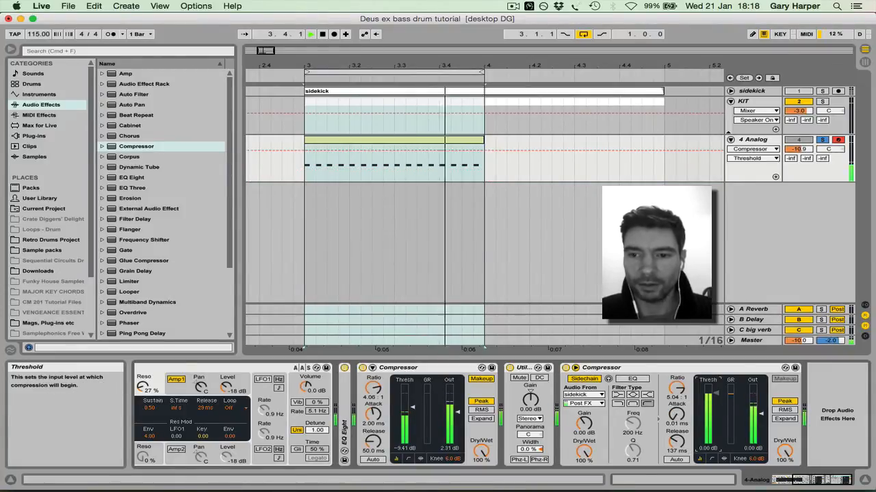
left_click_drag(716, 399, 716, 414)
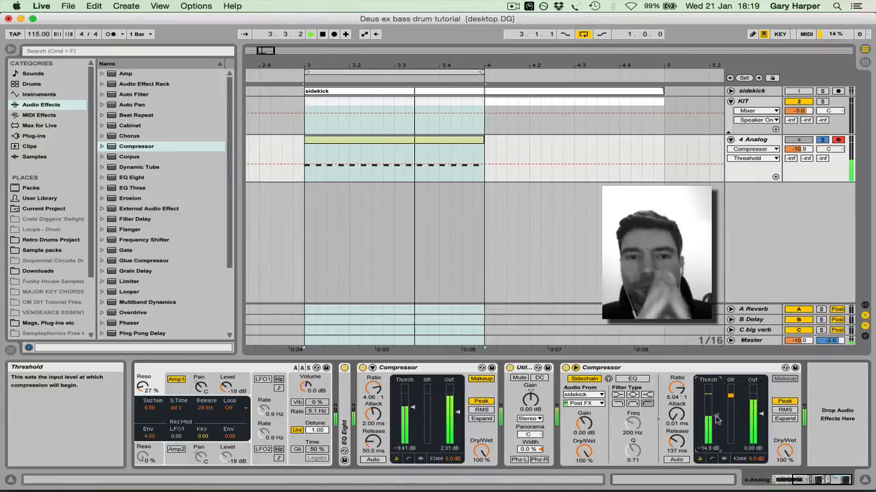
left_click(823, 141)
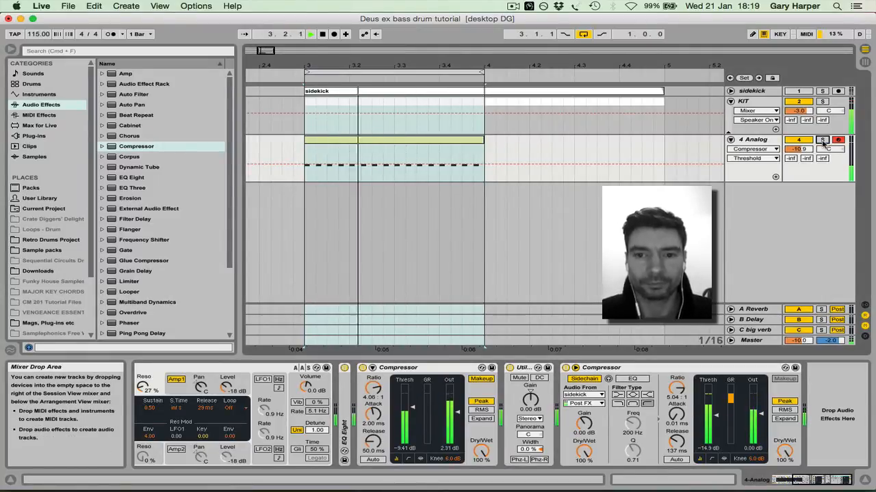
key("space")
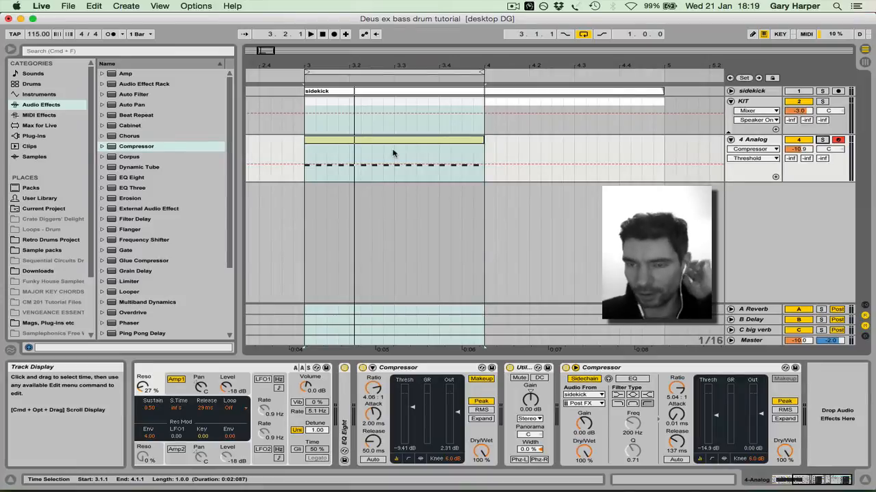
Duplicate the Analog bass track, and name the original "bass low" and the copy "bass hi"
left_click(756, 142)
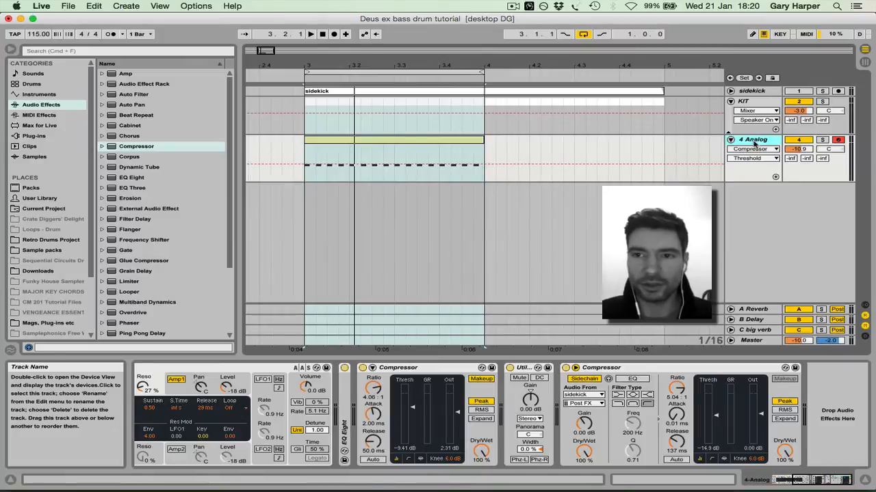
key("super+d")
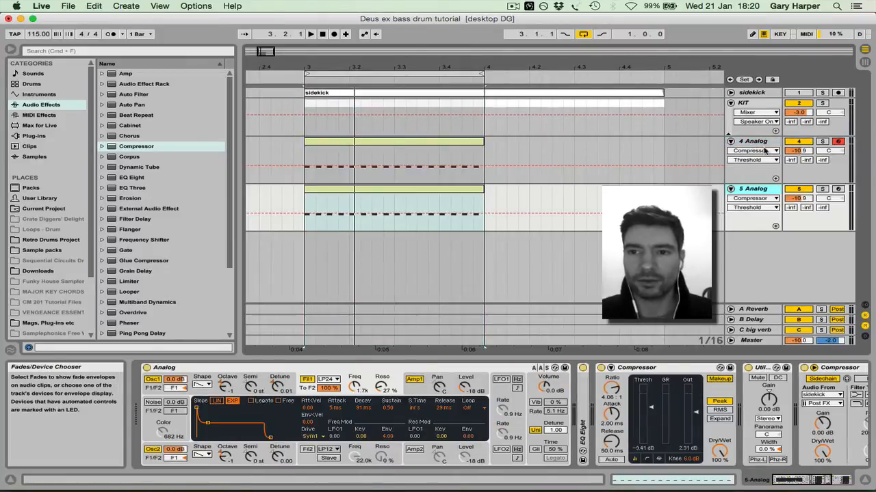
left_click(755, 141)
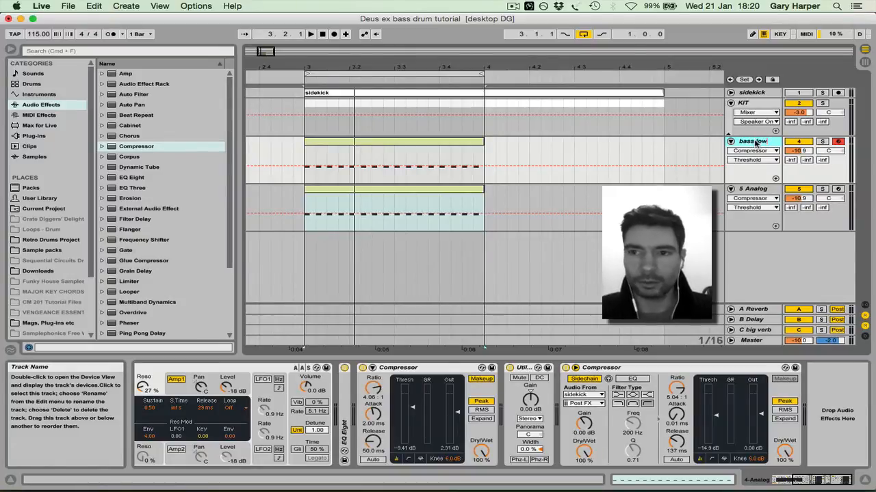
left_click(759, 190)
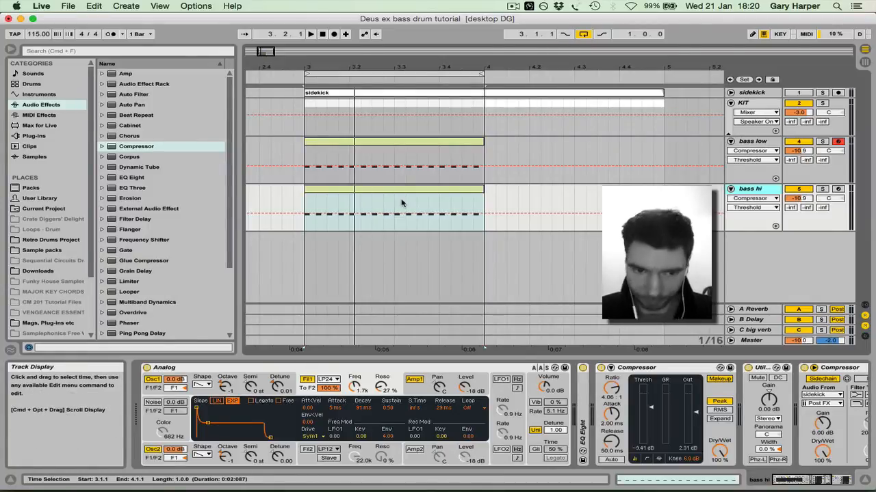
Raise the octave of both Analog oscillators on the bass hi track
left_click(226, 388)
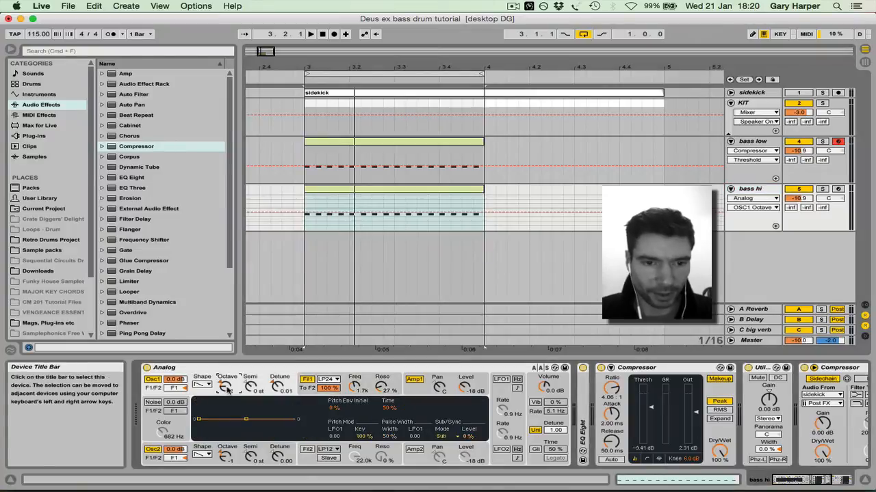
left_click(225, 457)
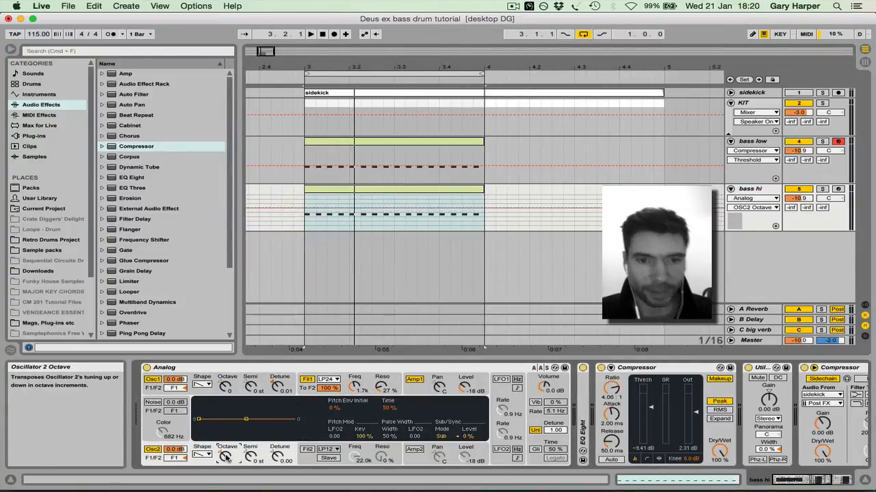
scroll(545, 429, "right", 5)
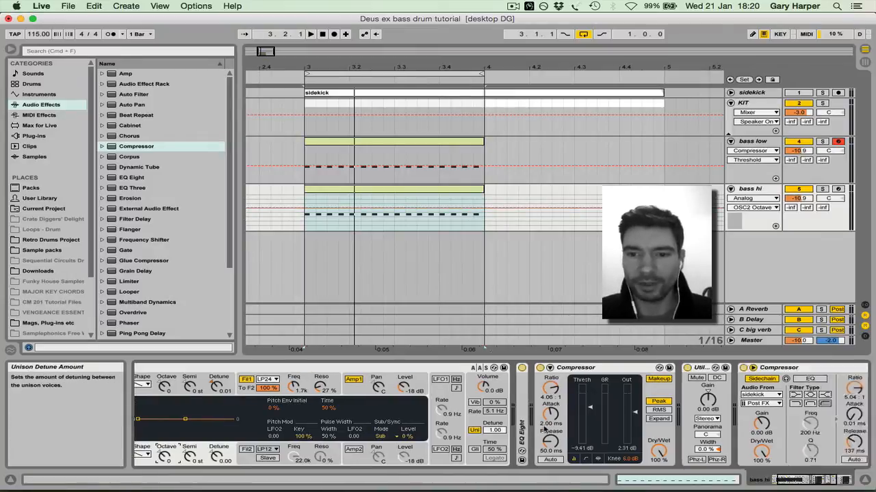
scroll(544, 429, "left", 5)
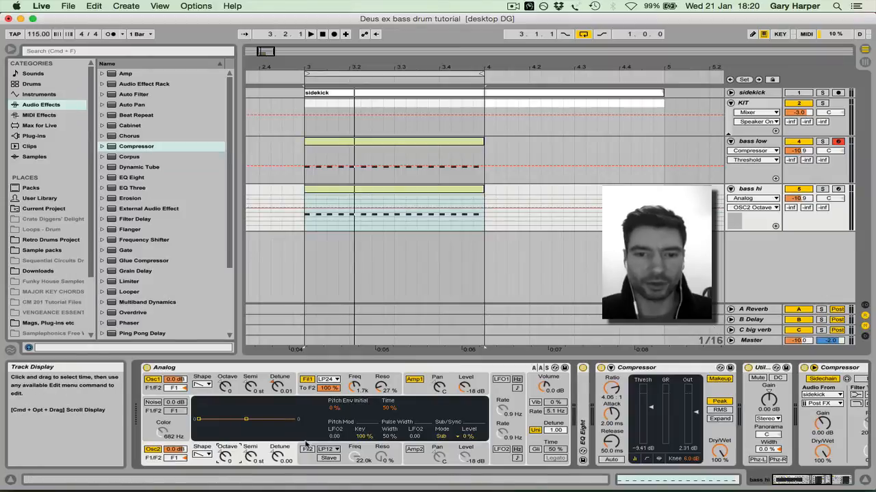
In the bass hi clip, delete every second note and transpose every second remaining note up an octave to C3
double_click(383, 189)
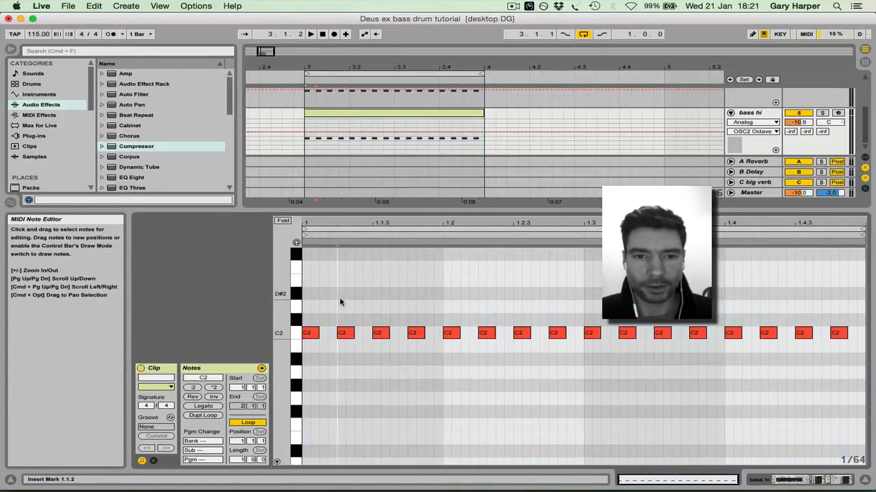
left_click(344, 333)
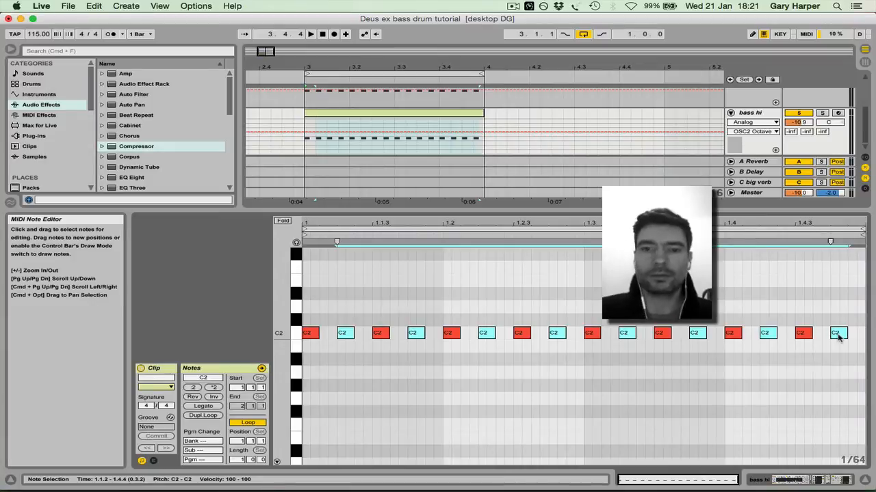
key("Delete")
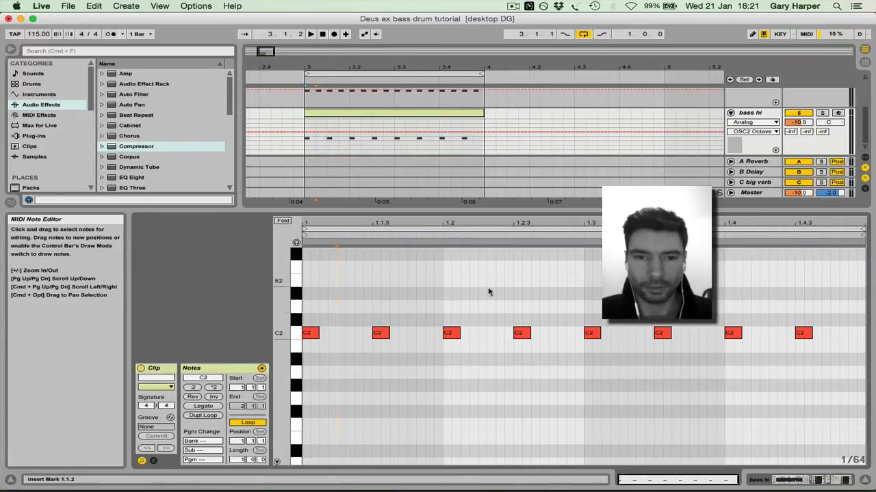
left_click(381, 333)
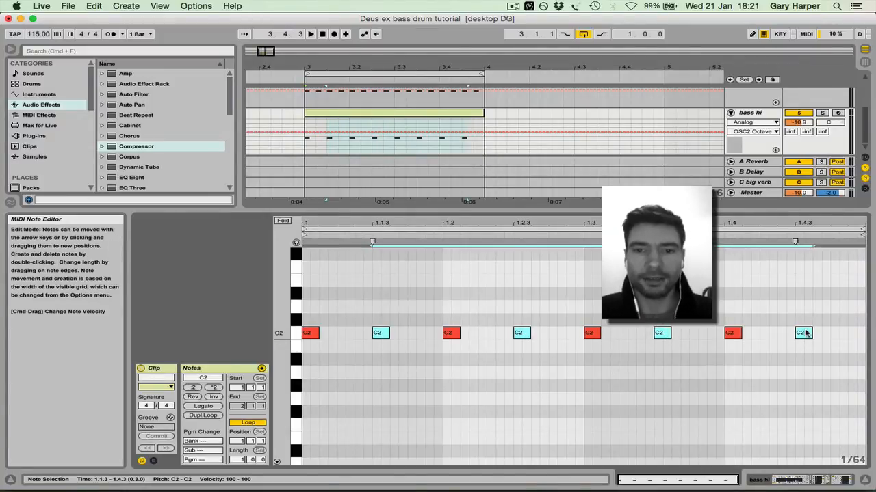
key("shift+Up")
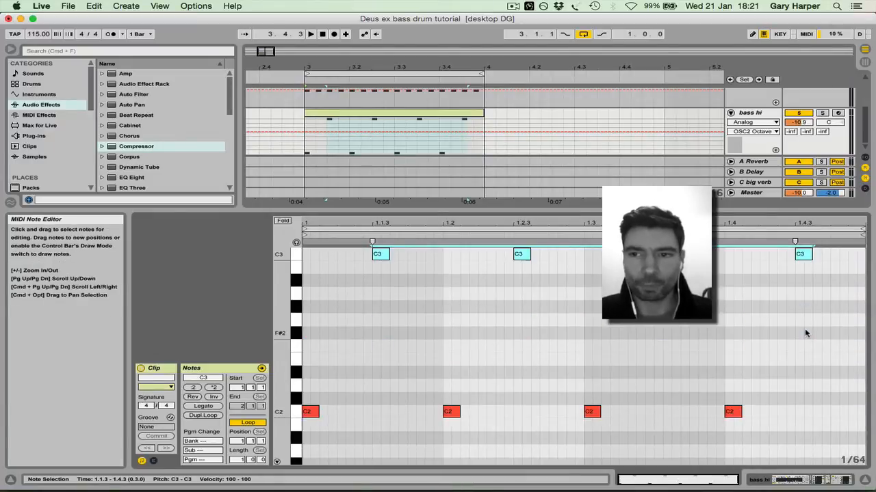
Solo the bass hi and bass low tracks together during playback, and set the bass hi volume to -13.5 dB
left_click(823, 113)
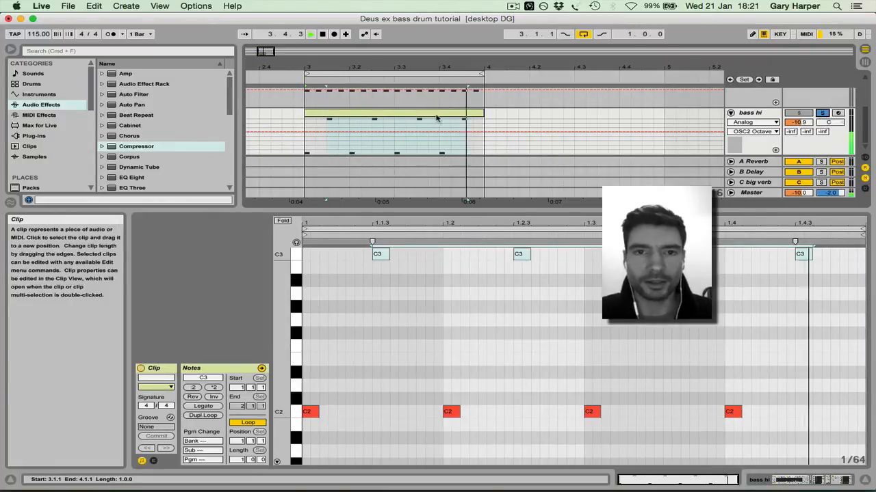
scroll(434, 115, "up", 3)
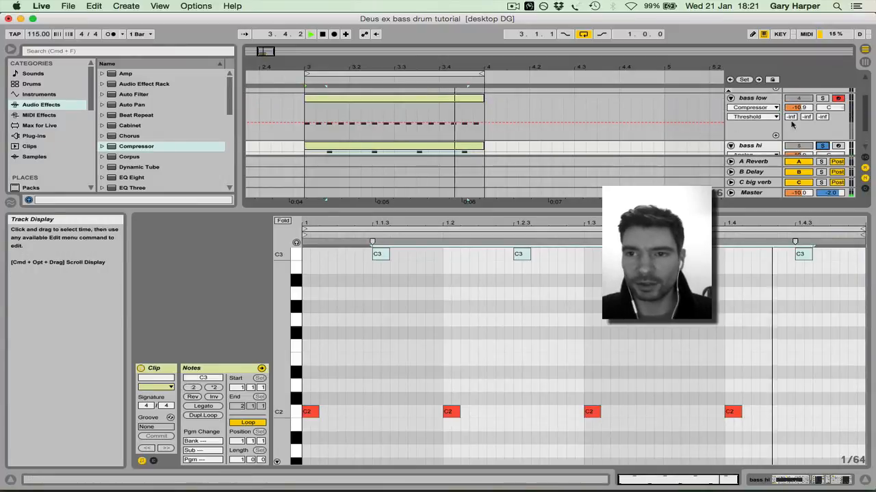
left_click(823, 99, "super")
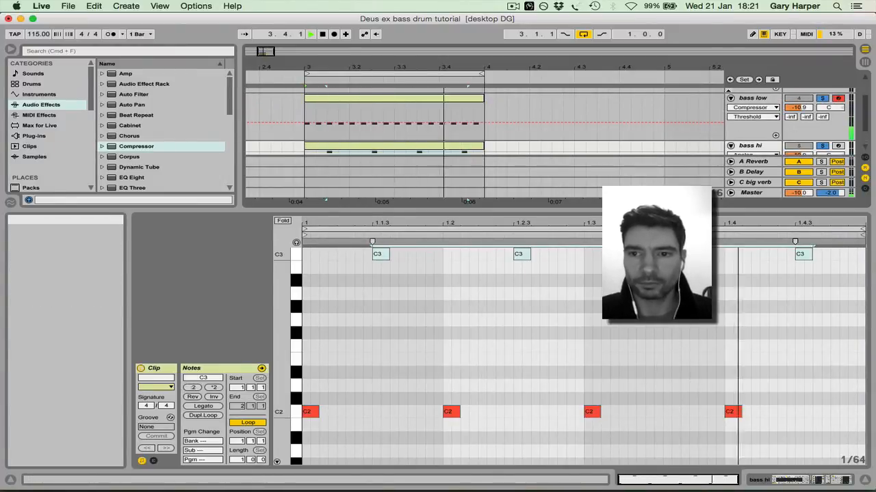
left_click_drag(466, 209, 466, 268)
left_click(799, 181)
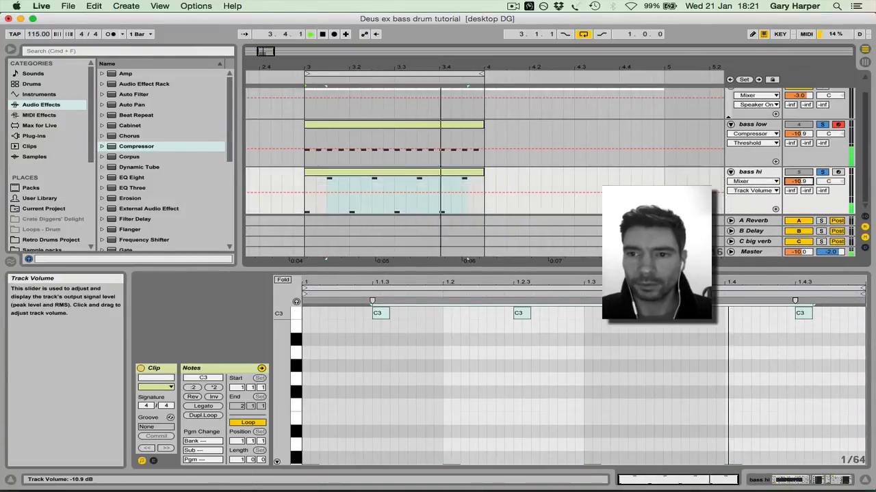
mouse_move(799, 182)
left_mouse_down()
mouse_move(799, 192)
mouse_move(799, 183)
left_mouse_up()
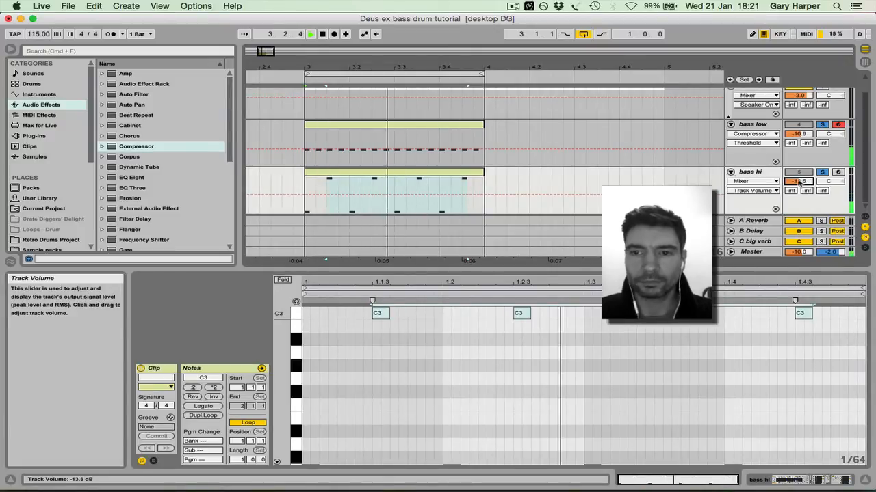
key("space")
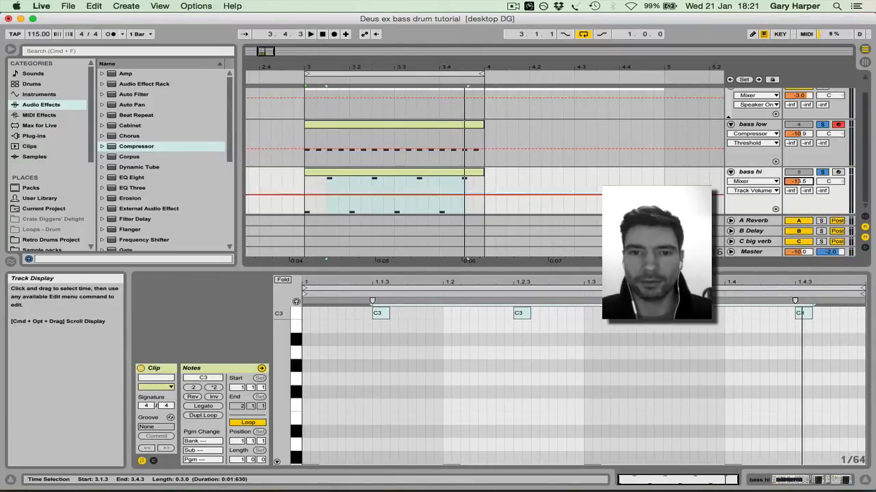
During playback, set the bass hi Analog's filter 1 to 2.4k frequency and 33% resonance, and detune oscillator 2 to -0.03
left_click(751, 171)
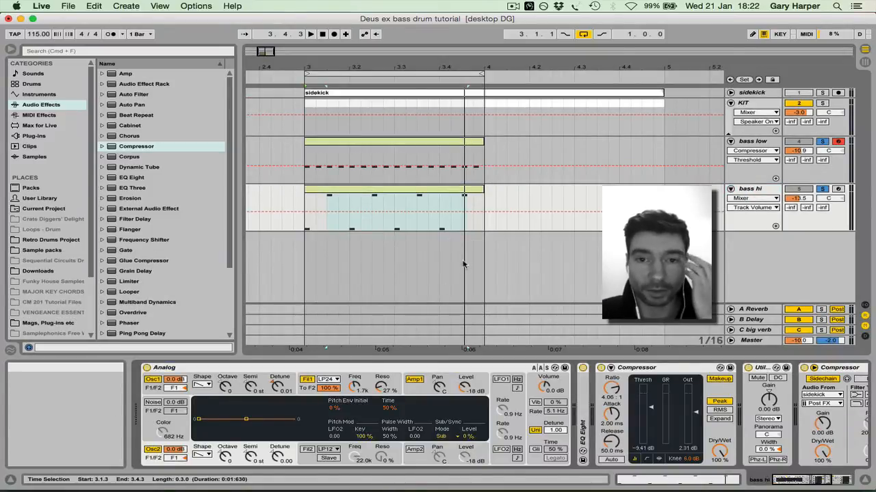
key("space")
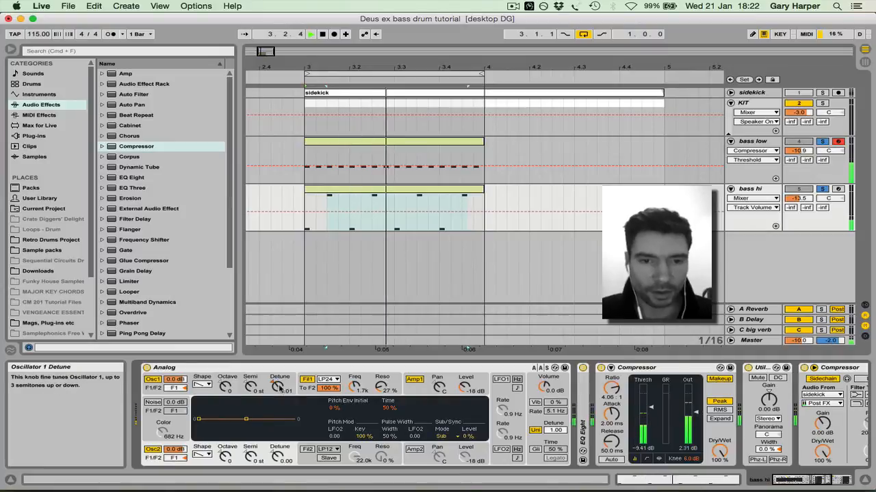
left_click_drag(354, 387, 381, 383)
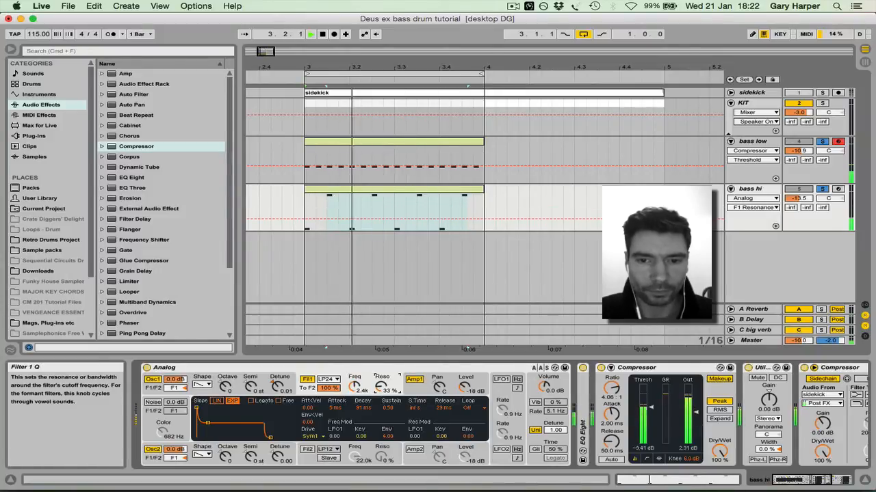
left_click(277, 456)
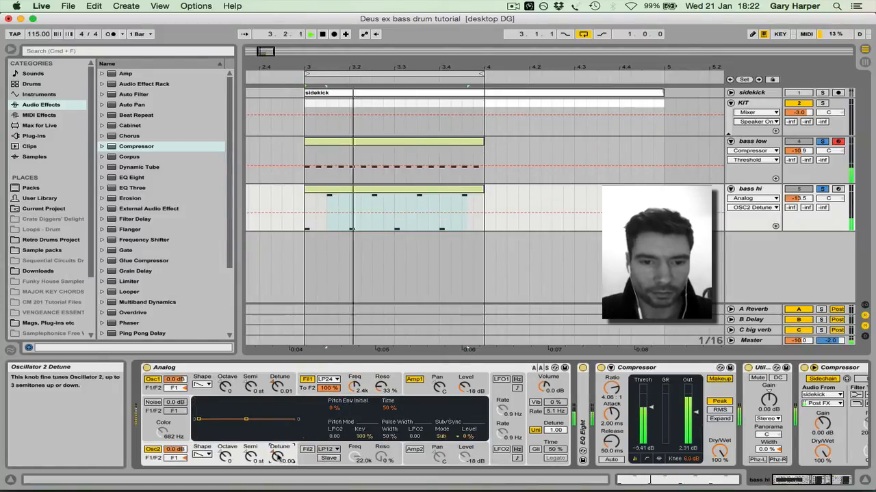
left_click_drag(277, 456, 277, 453)
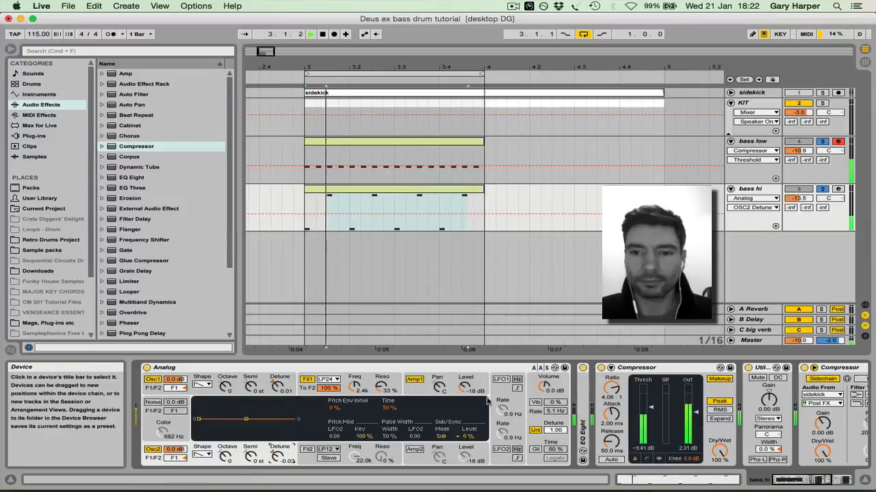
Remove the Utility effect from the bass hi track's device chain
scroll(547, 370, "right", 5)
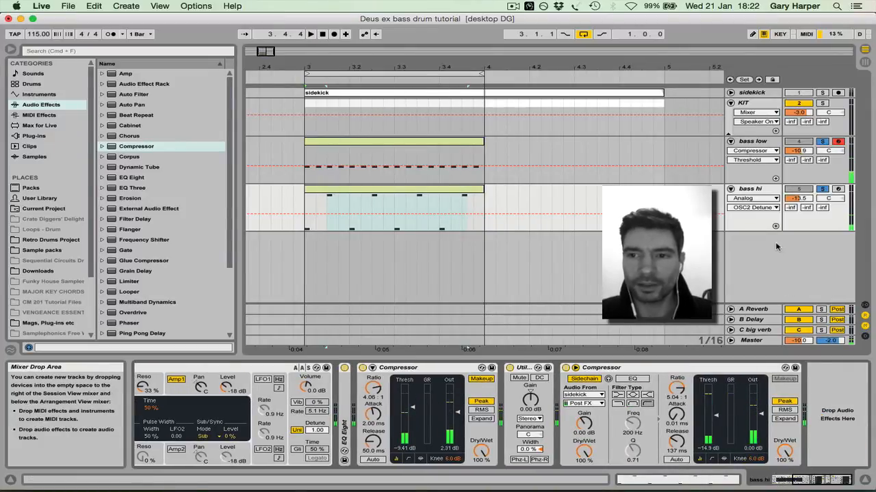
left_click(757, 192)
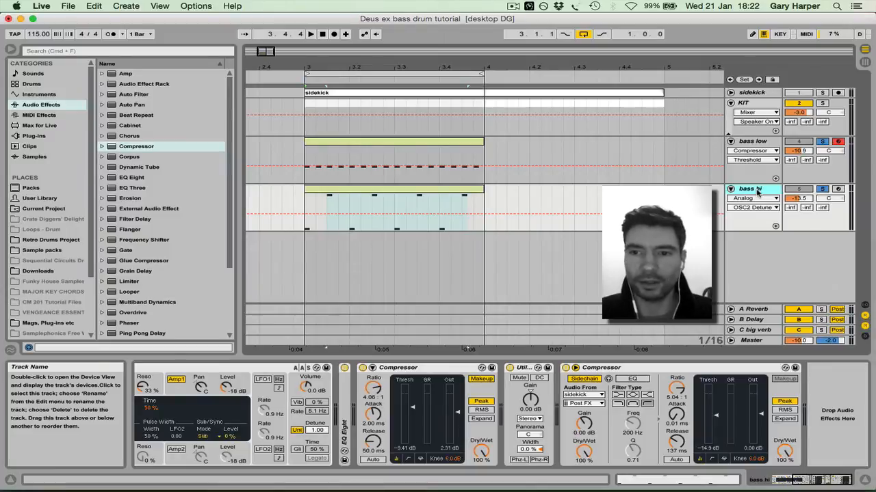
left_click(510, 368)
double_click(525, 369)
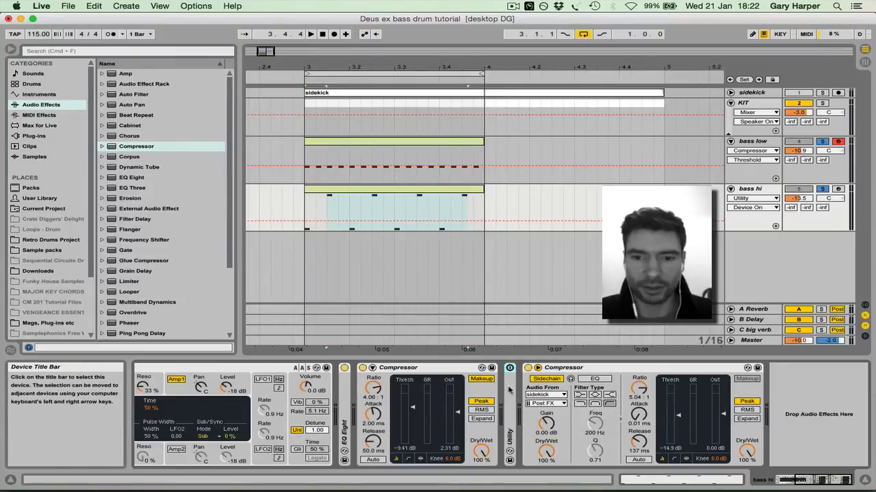
key("Delete")
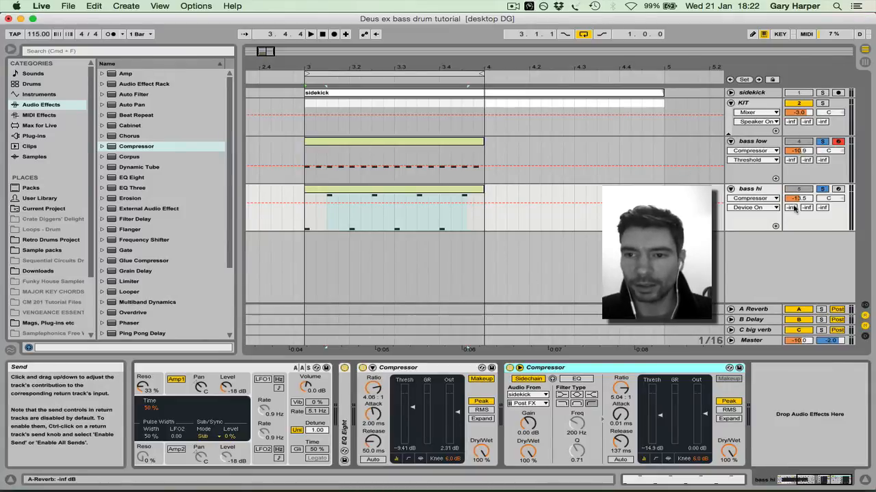
Inspect the devices on the A Reverb, B Delay and C big verb return tracks
left_click(760, 310)
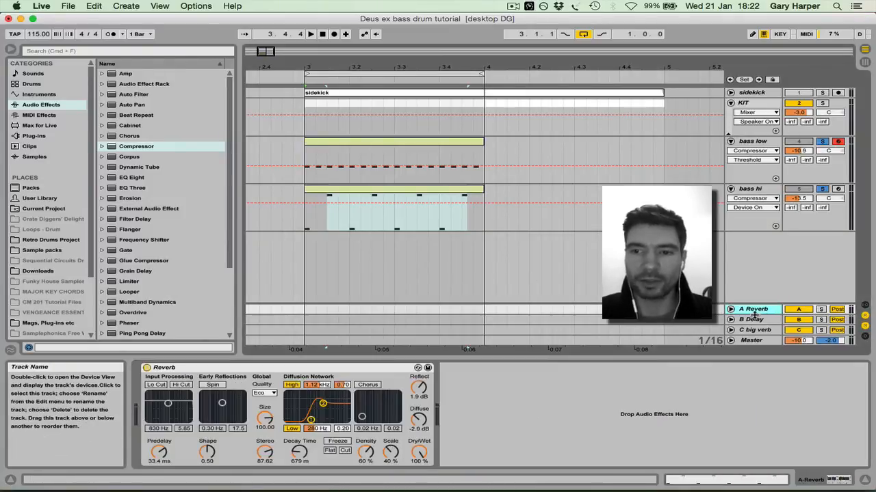
left_click(755, 321)
left_click(753, 311)
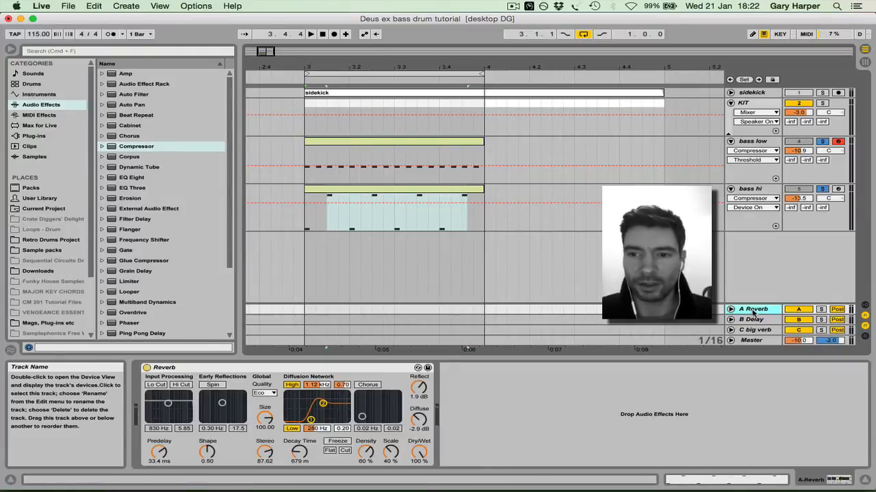
left_click(756, 321)
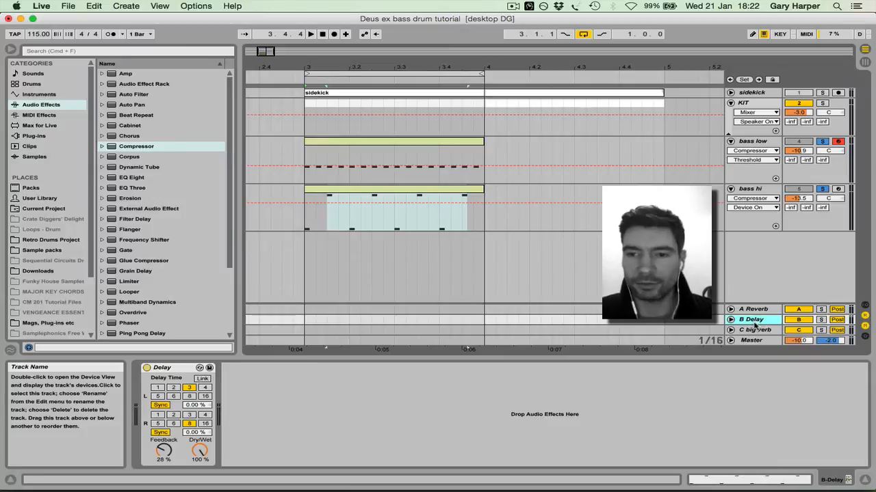
left_click(755, 331)
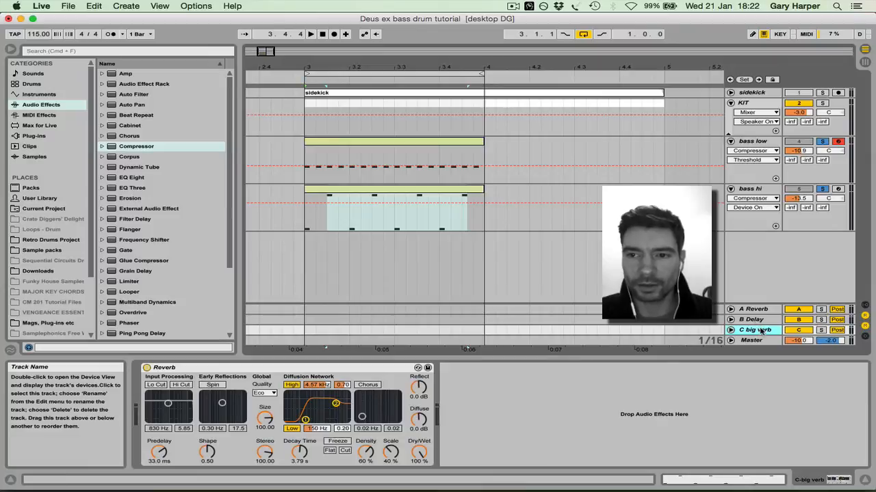
left_click(760, 311)
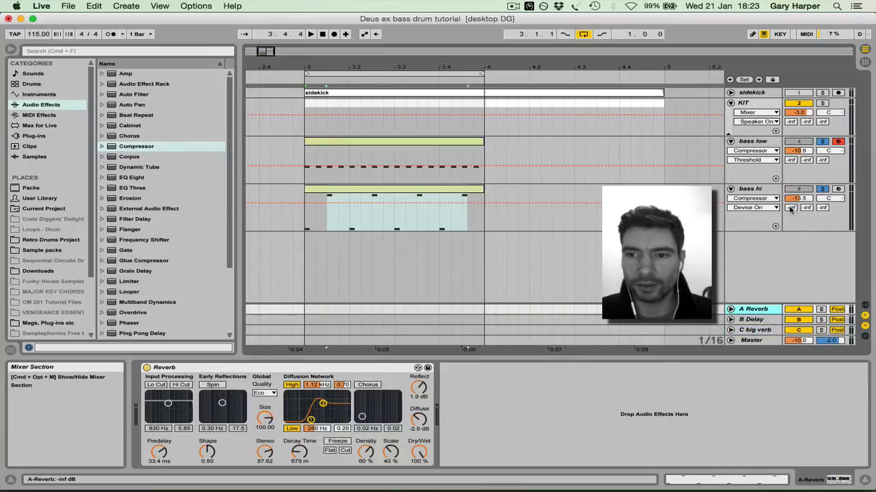
With only bass hi soloed during playback, set its sends to about -17 dB for A Reverb and -10 dB for B Delay
left_click(822, 141)
left_click(822, 189)
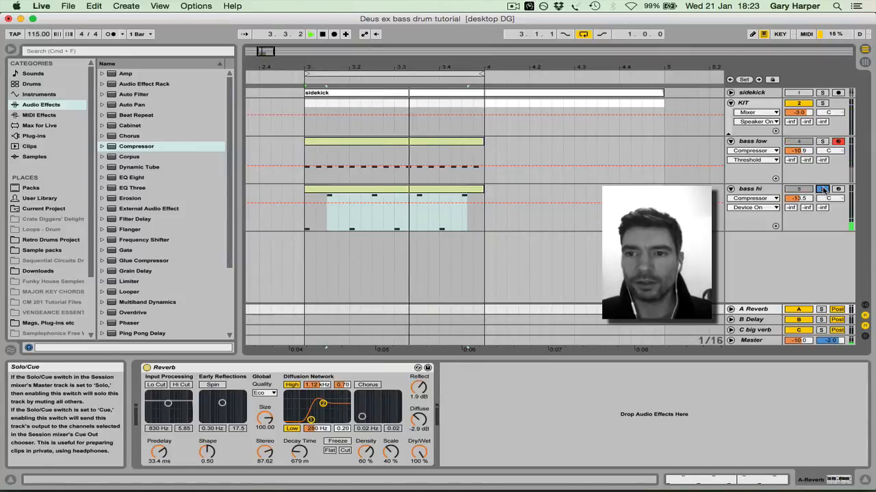
mouse_move(792, 207)
left_mouse_down()
mouse_move(791, 191)
mouse_move(791, 199)
left_mouse_up()
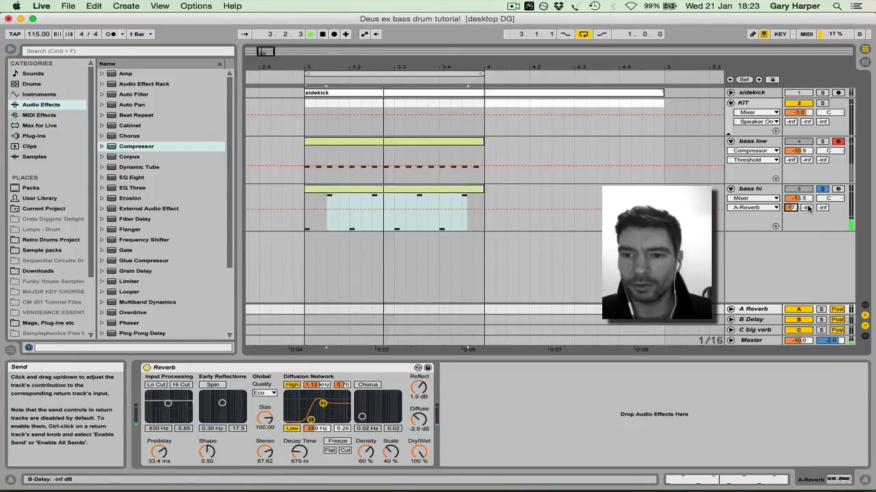
left_click_drag(808, 209, 808, 196)
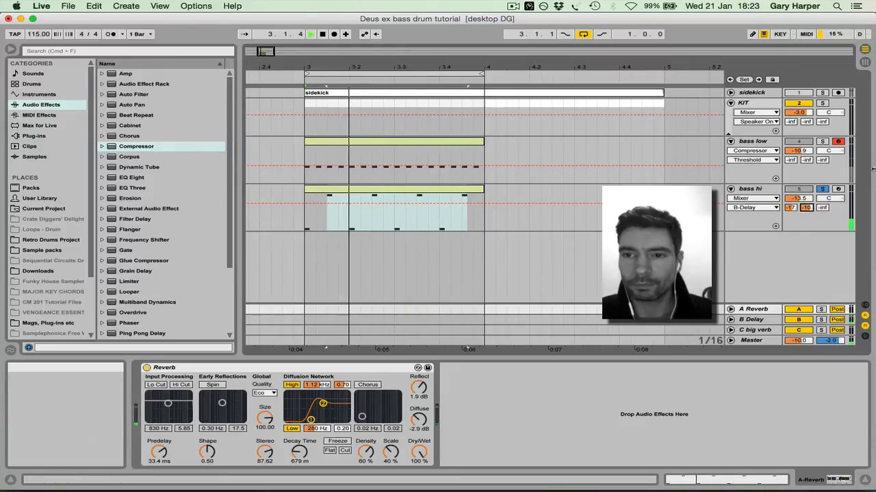
Set the feedback of the Delay on the B Delay return to 41% and unsolo the bass hi track
left_click(755, 319)
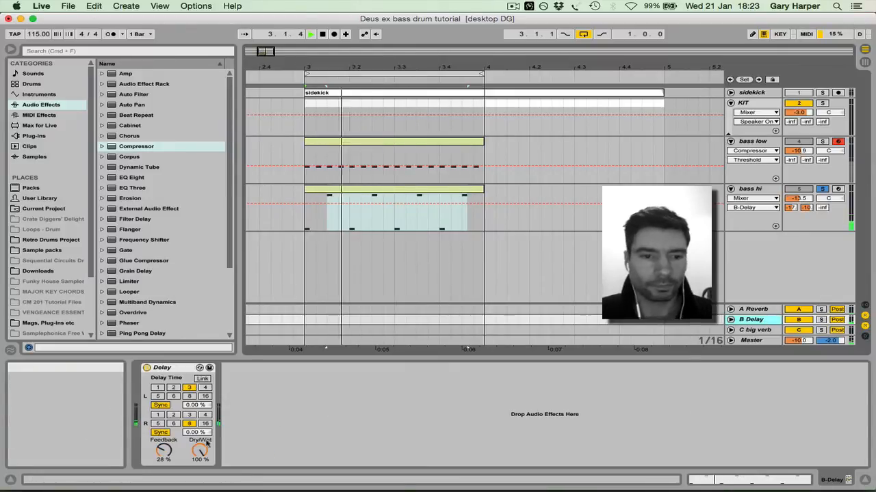
left_click_drag(163, 450, 163, 446)
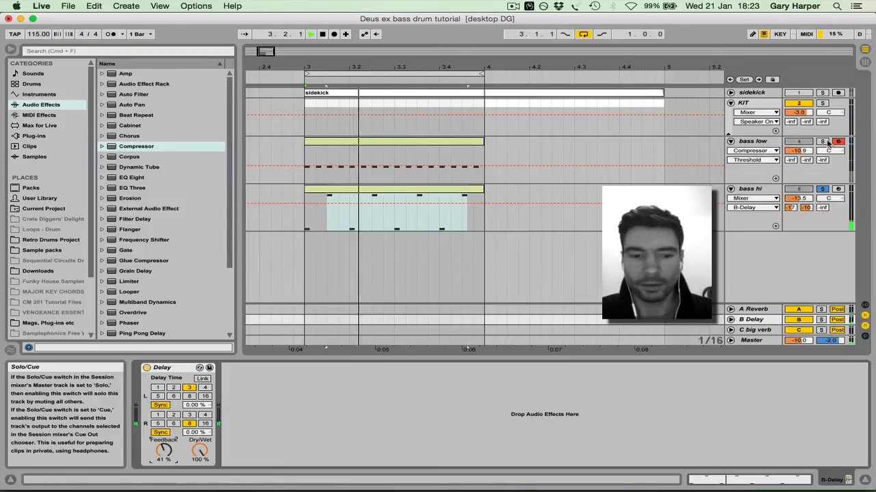
left_click(822, 189)
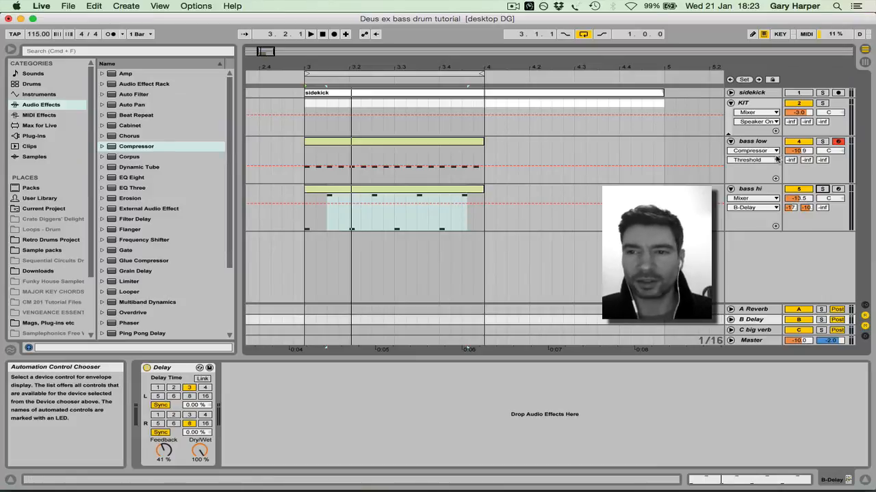
Play the loop with the bass hi track muted and reactivate it to compare the mix with and without it
left_click(806, 192)
key("space")
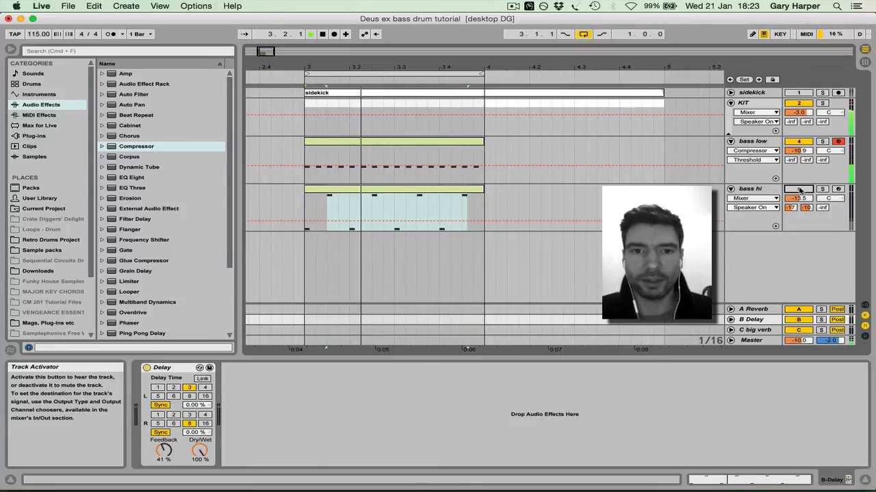
left_click(799, 188)
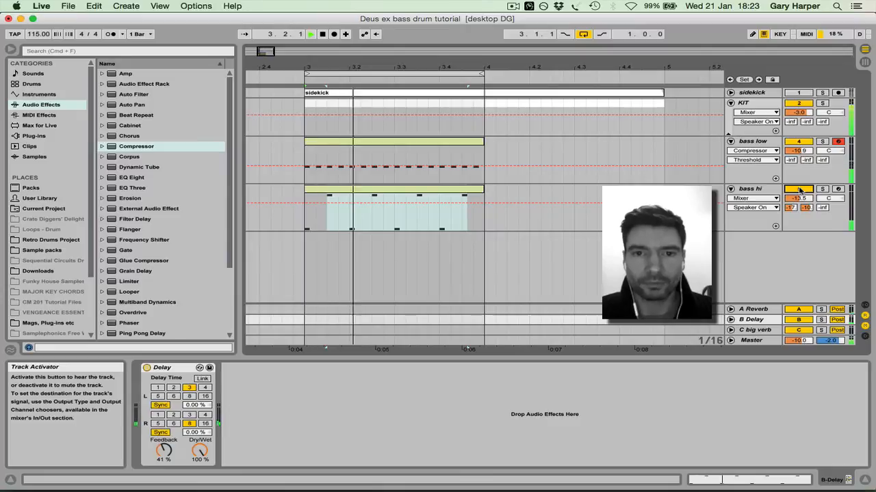